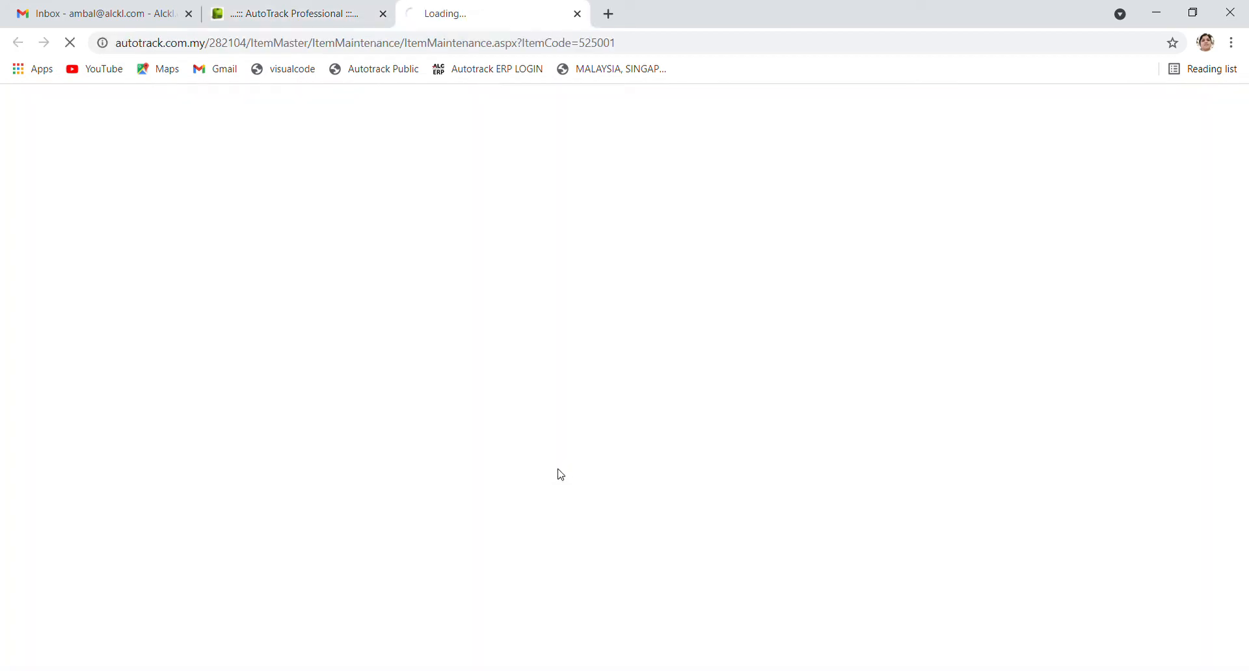
# Open Asset Maintenance for asset 525001, dismiss the email reminder, and view the empty notification grid
pyautogui.click(659, 50)
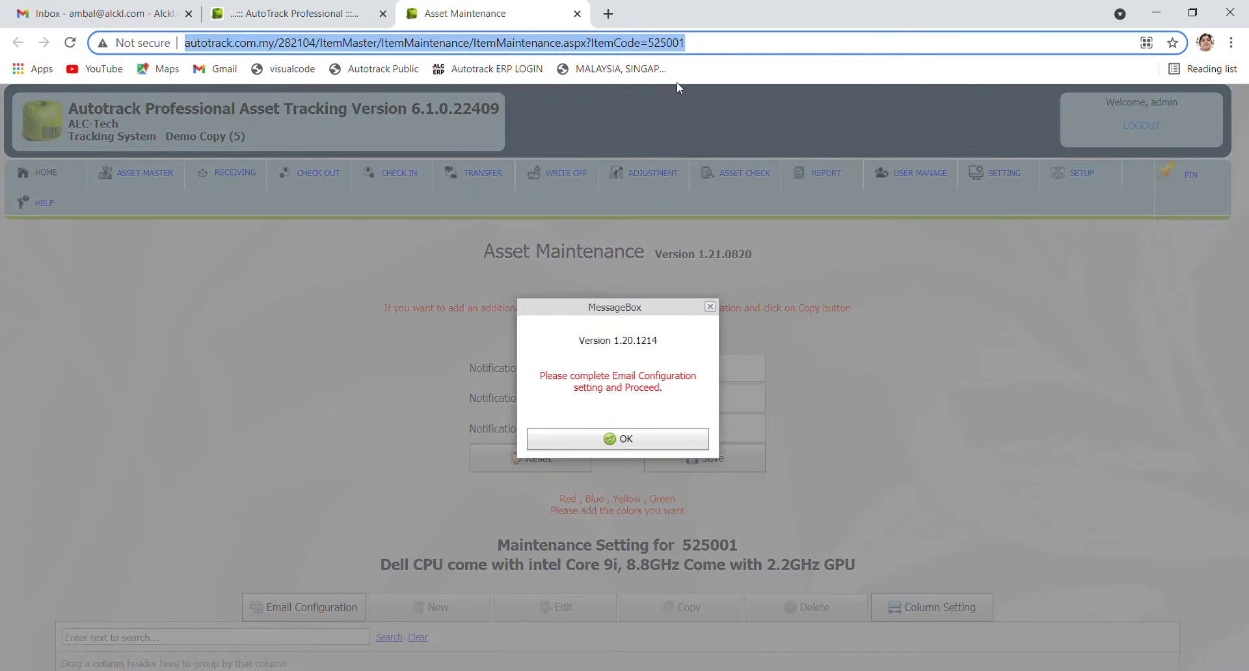
pyautogui.click(631, 448)
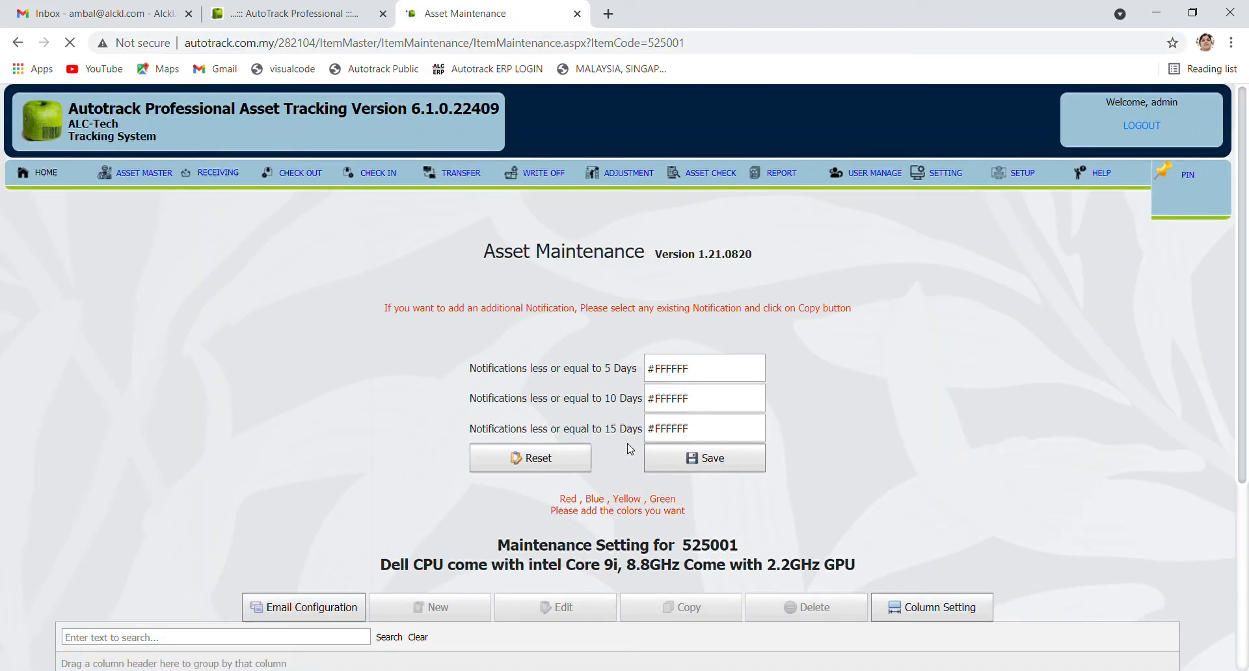
pyautogui.scroll(-1, 837, 388)
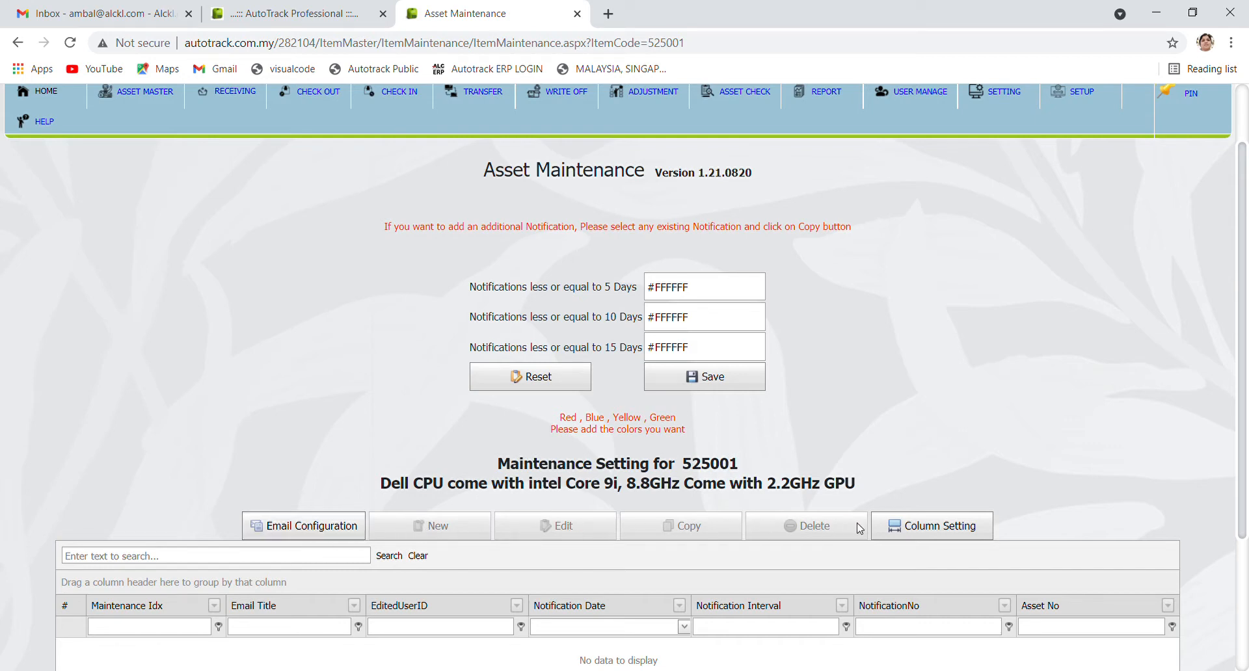
# Start a new email configuration for the Asset Maintenance table
pyautogui.click(309, 534)
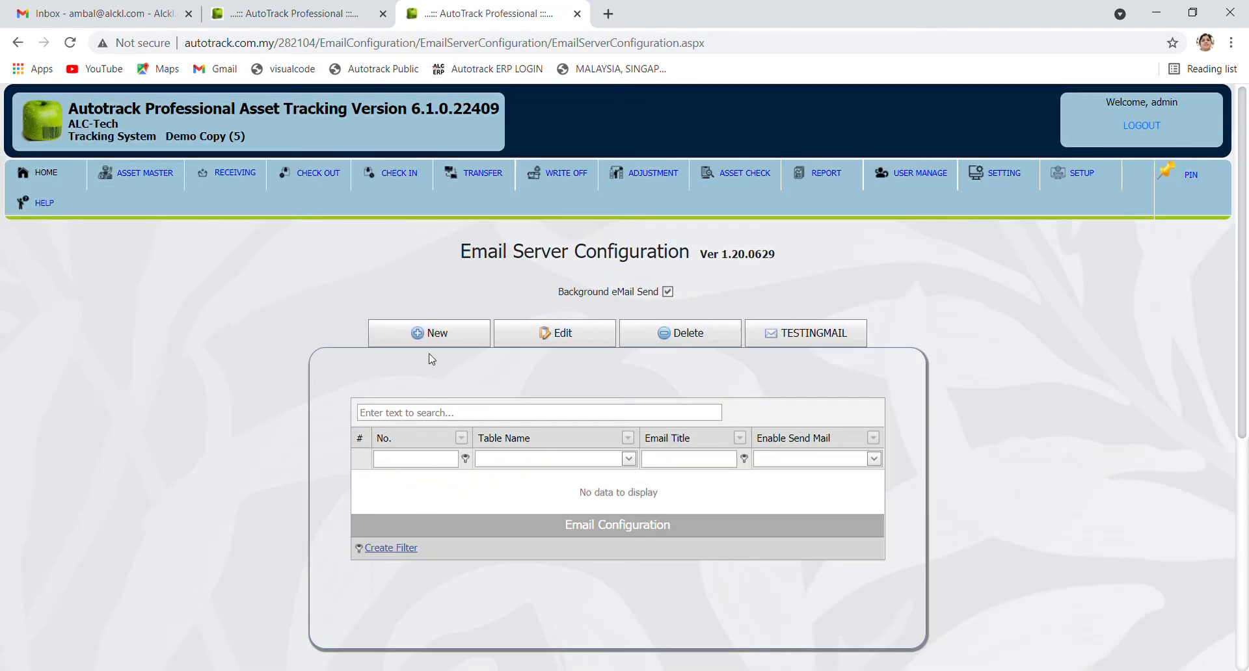
pyautogui.click(446, 345)
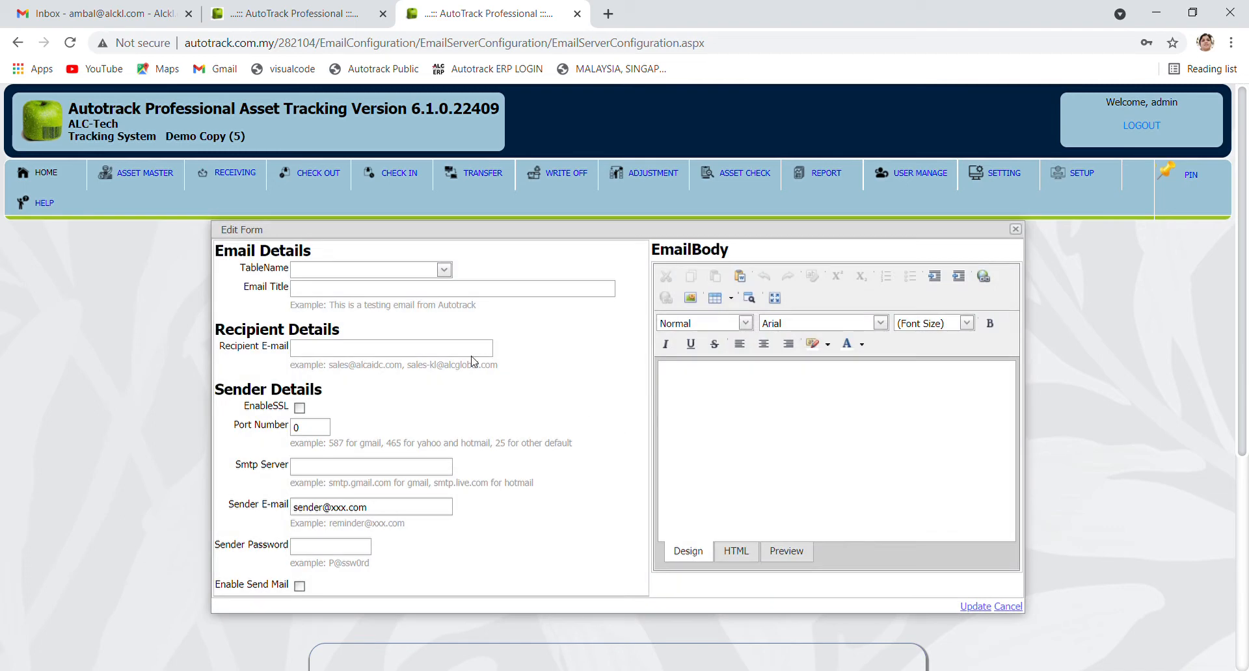
pyautogui.click(443, 269)
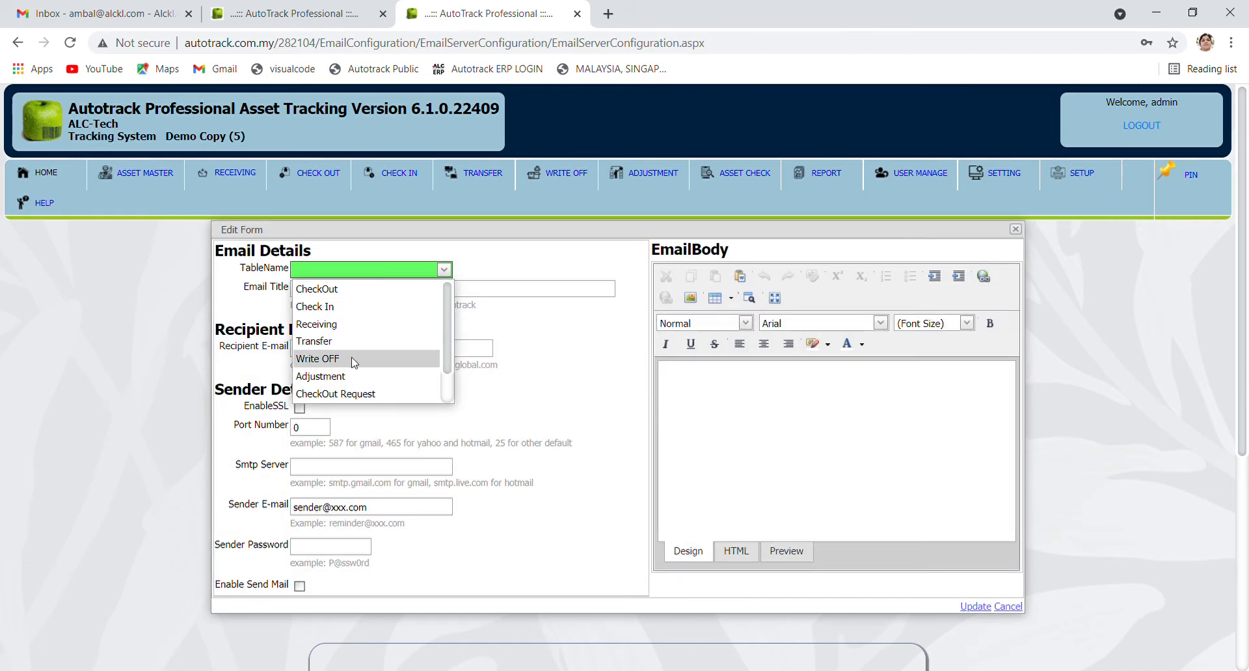
pyautogui.scroll(-1, 351, 368)
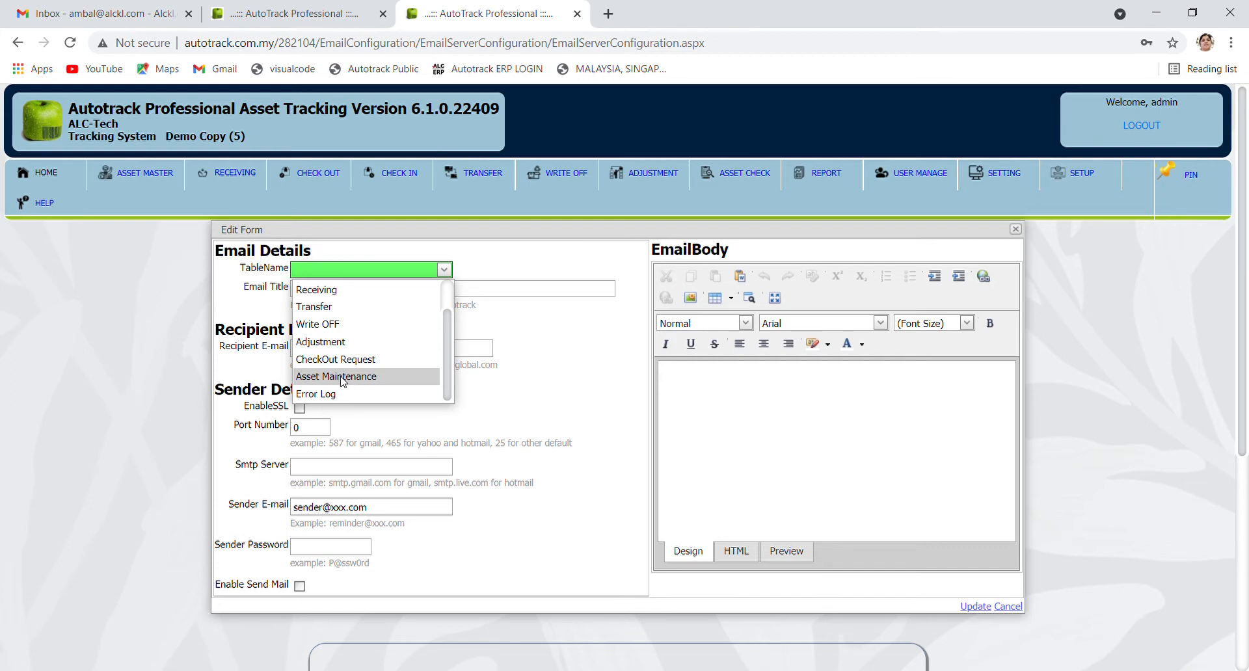
pyautogui.click(347, 377)
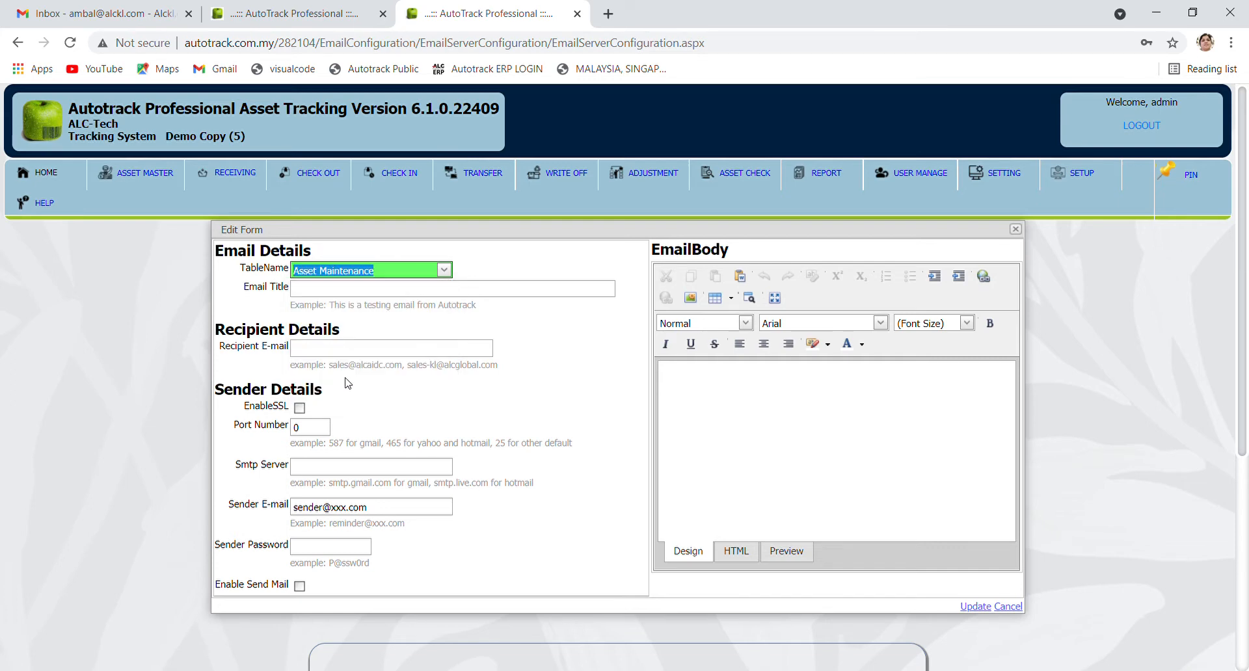
# Enter the email title Asset Maintenance Notify and the recipient e-mail address
pyautogui.click(332, 291)
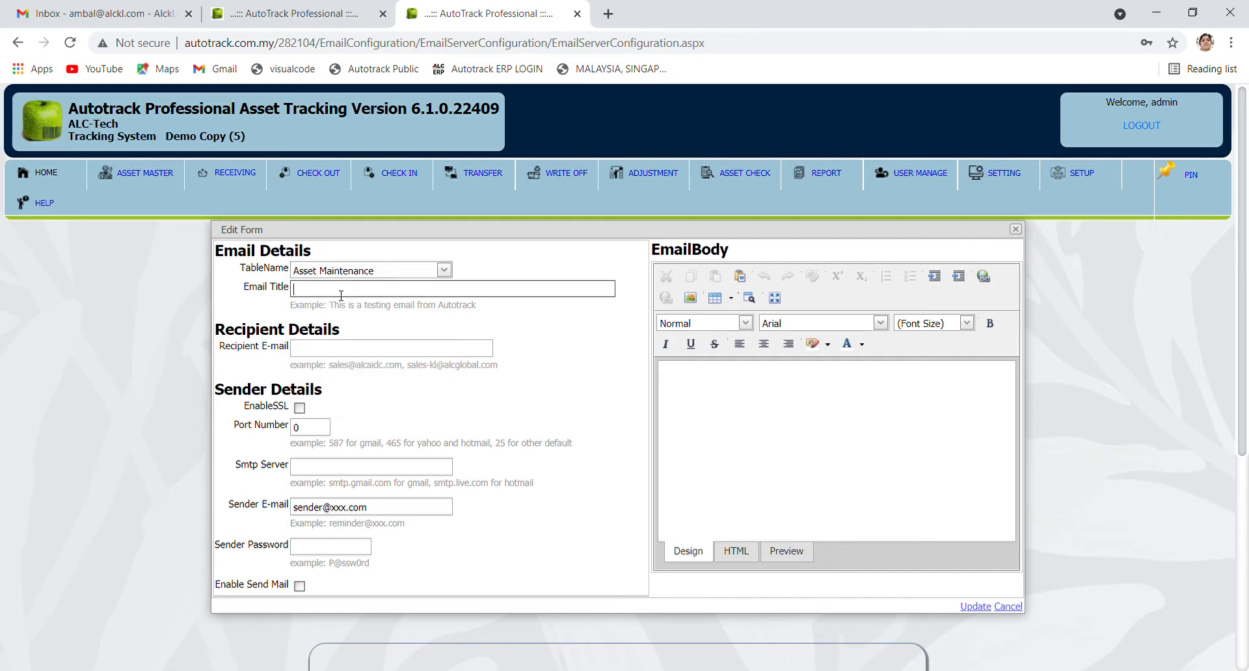
pyautogui.write('Asset Maintenance Notify')
pyautogui.click(304, 352)
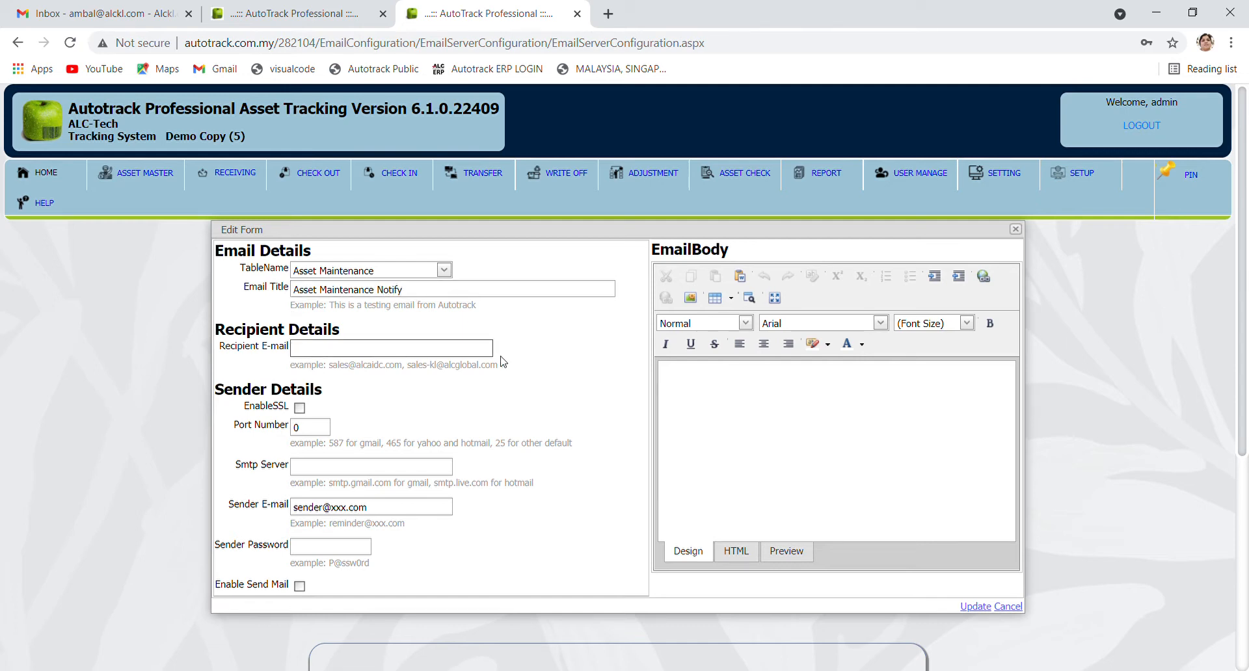
# Enable SSL with port 587 and SMTP server smtp.gmail.com
pyautogui.click(299, 408)
pyautogui.doubleClick(294, 428)
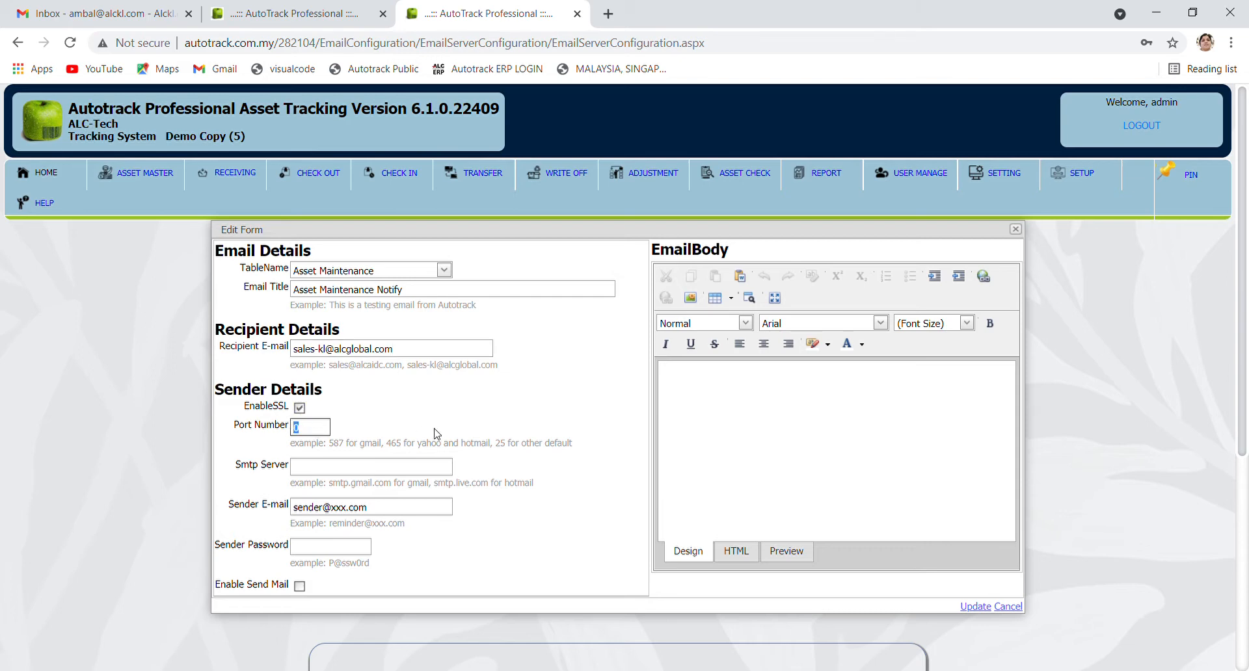
pyautogui.write('587')
pyautogui.click(408, 473)
pyautogui.write('s')
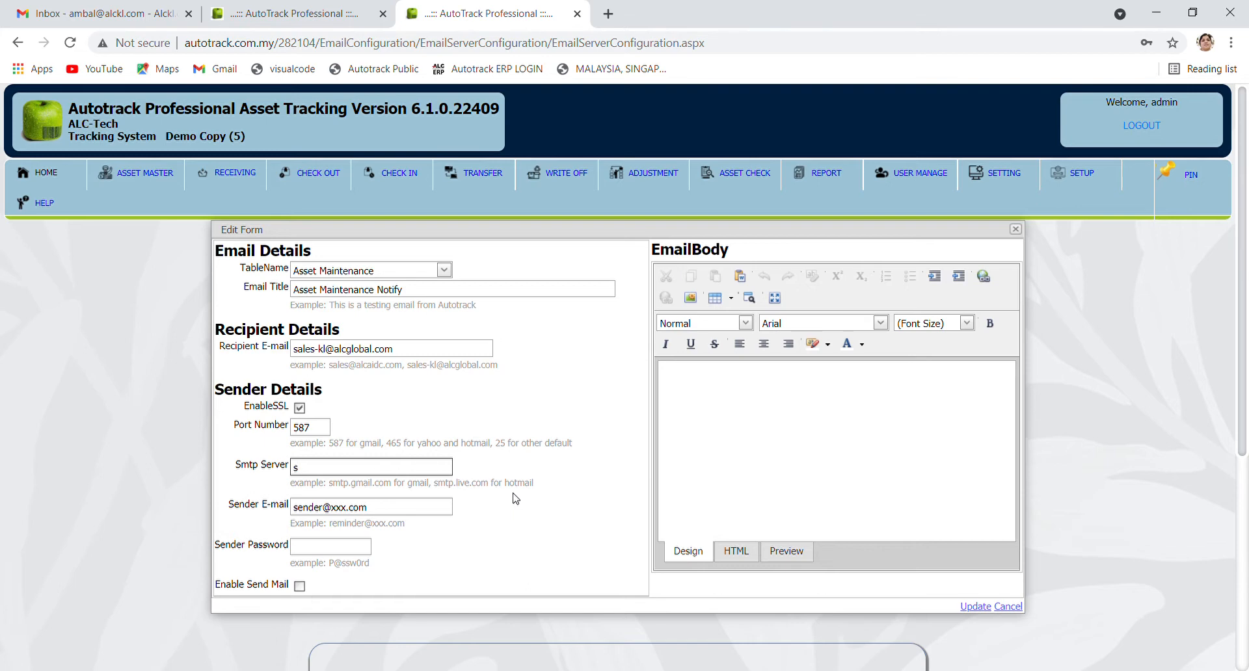
pyautogui.write('mtp.gmail.com')
# Fill in the sender e-mail and password, enable sending, and begin the body 'Asset Maintenance Notify'
pyautogui.moveTo(383, 507); pyautogui.dragTo(276, 510)
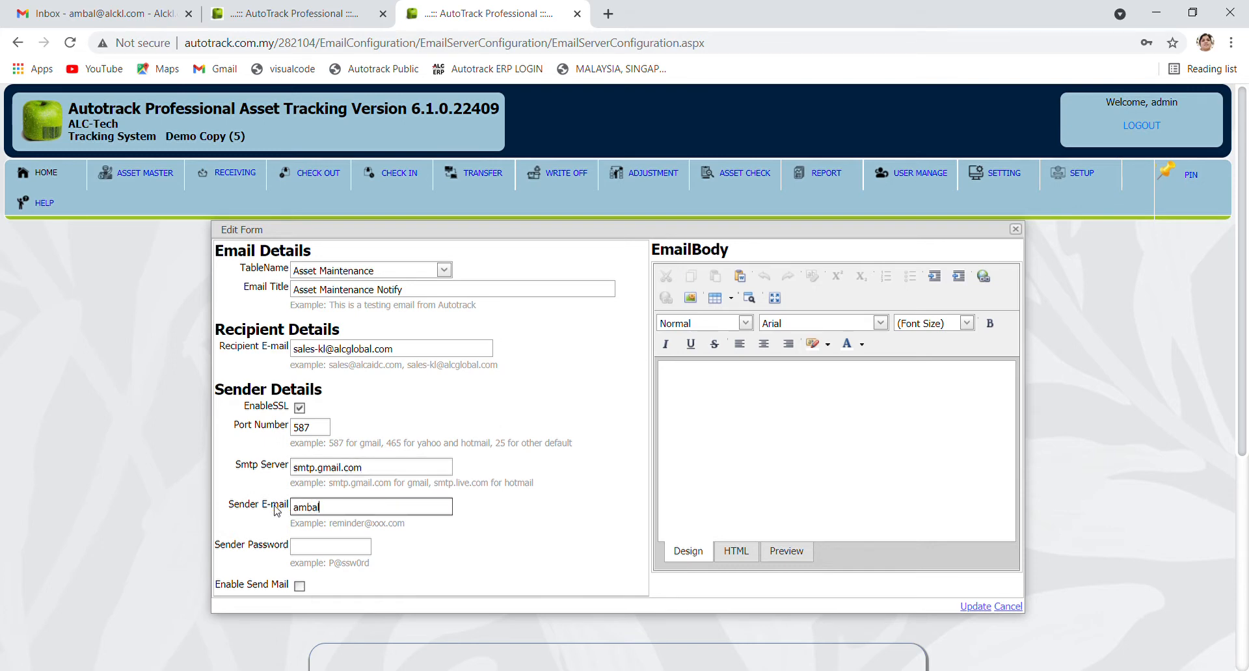
pyautogui.click(312, 553)
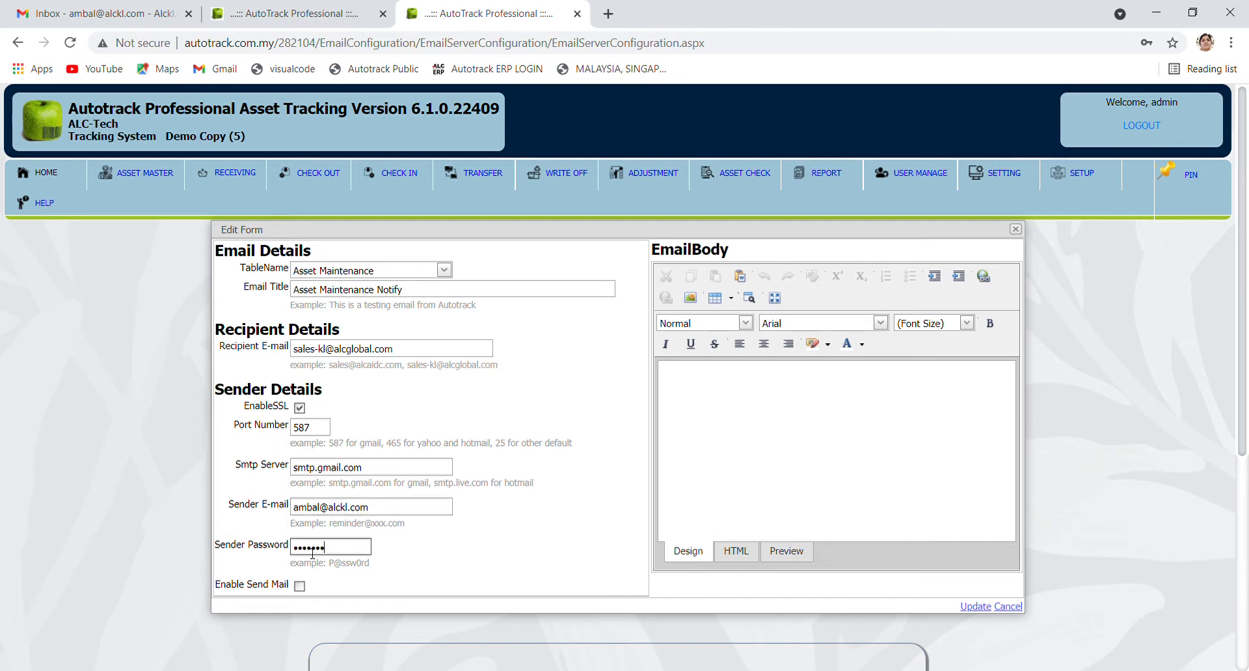
pyautogui.click(299, 586)
pyautogui.click(729, 421)
pyautogui.write('Ass')
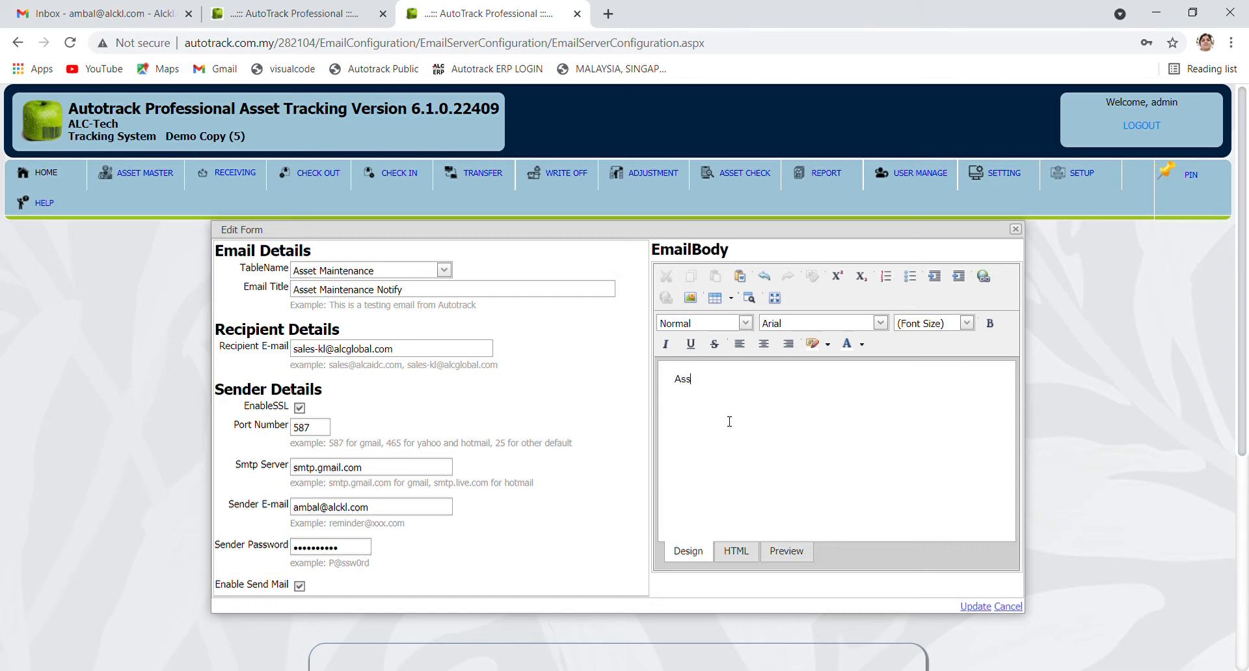
pyautogui.write('et Maintenance Notify')
# Save the configuration, then switch Background eMail Send off and back on, acknowledging each message
pyautogui.click(975, 606)
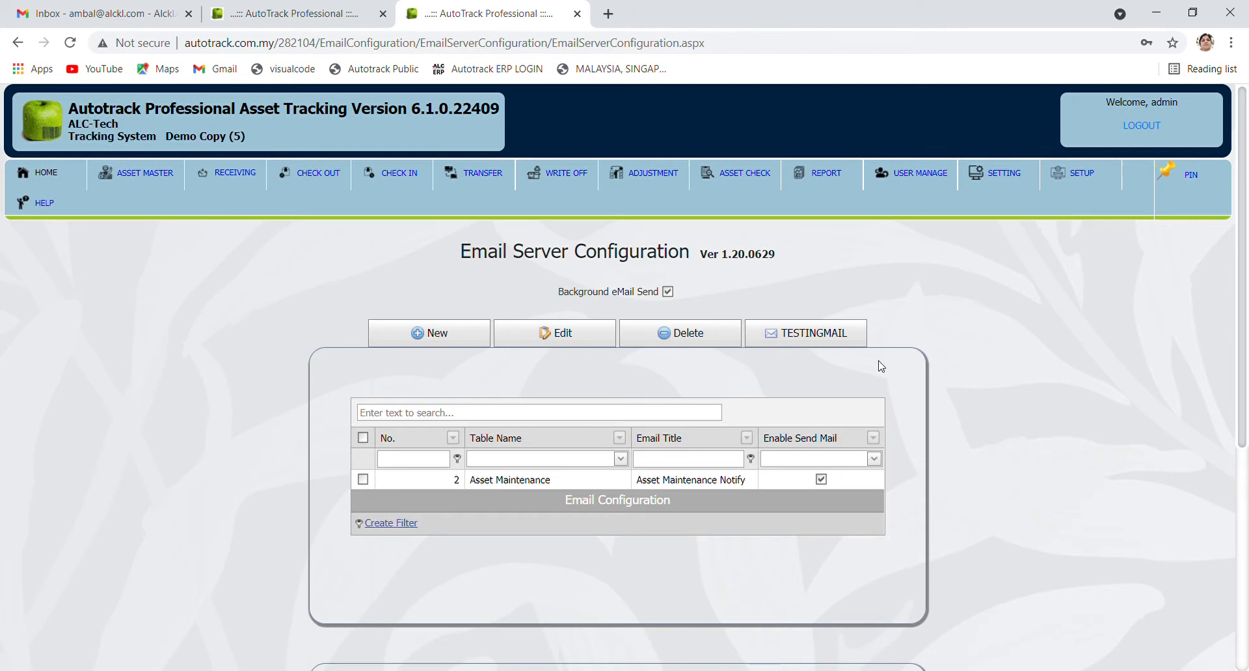
pyautogui.click(668, 292)
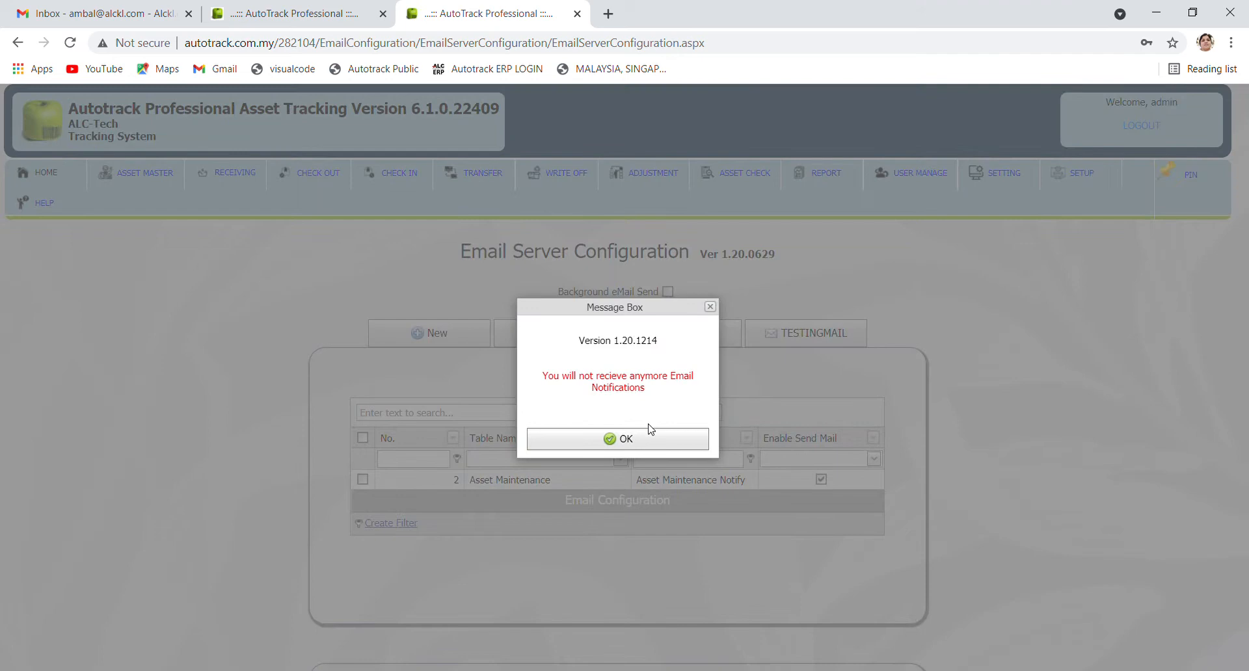
pyautogui.click(650, 438)
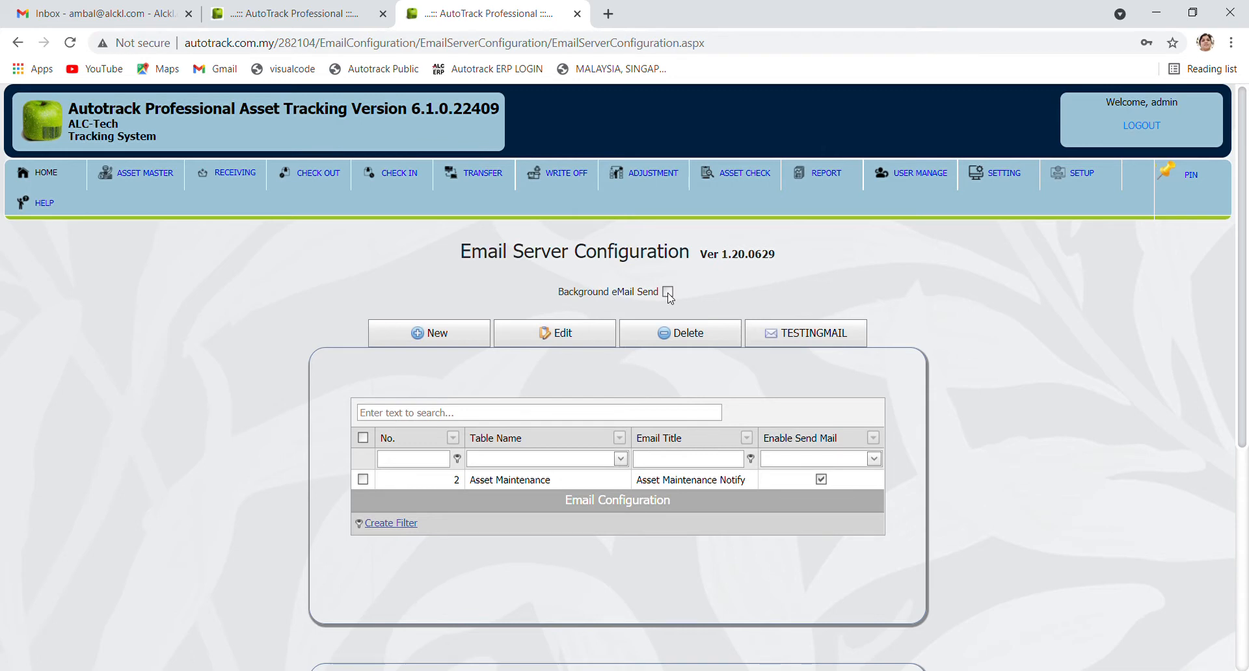
pyautogui.click(668, 294)
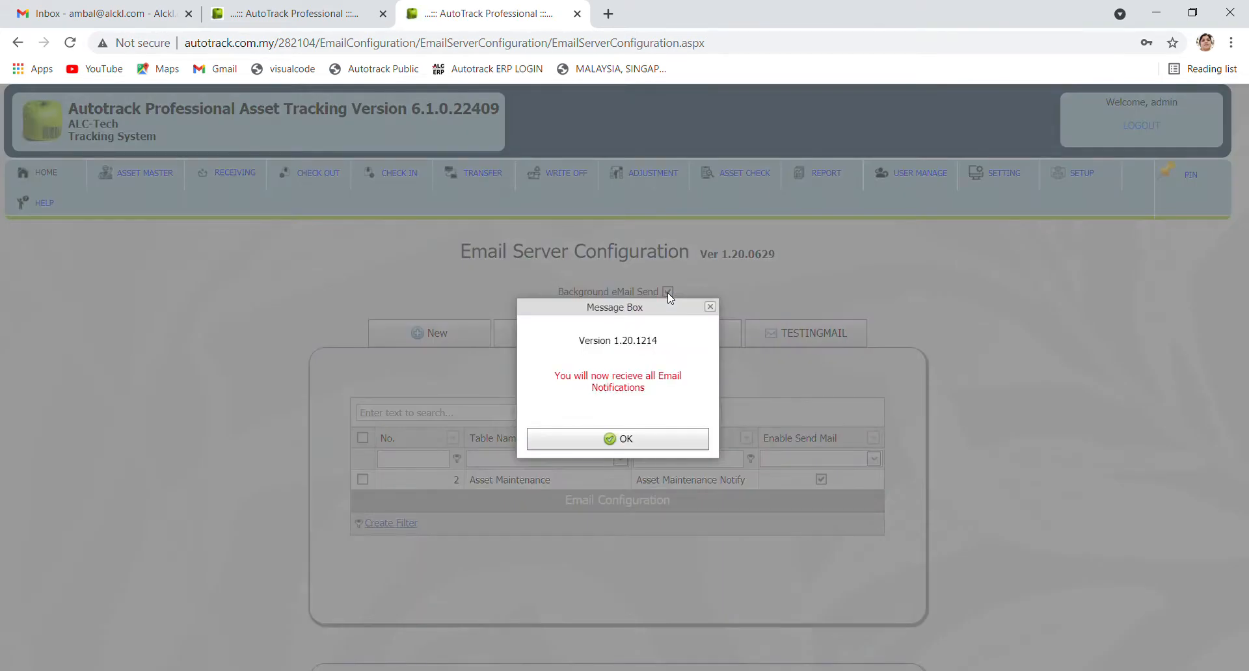
pyautogui.click(629, 441)
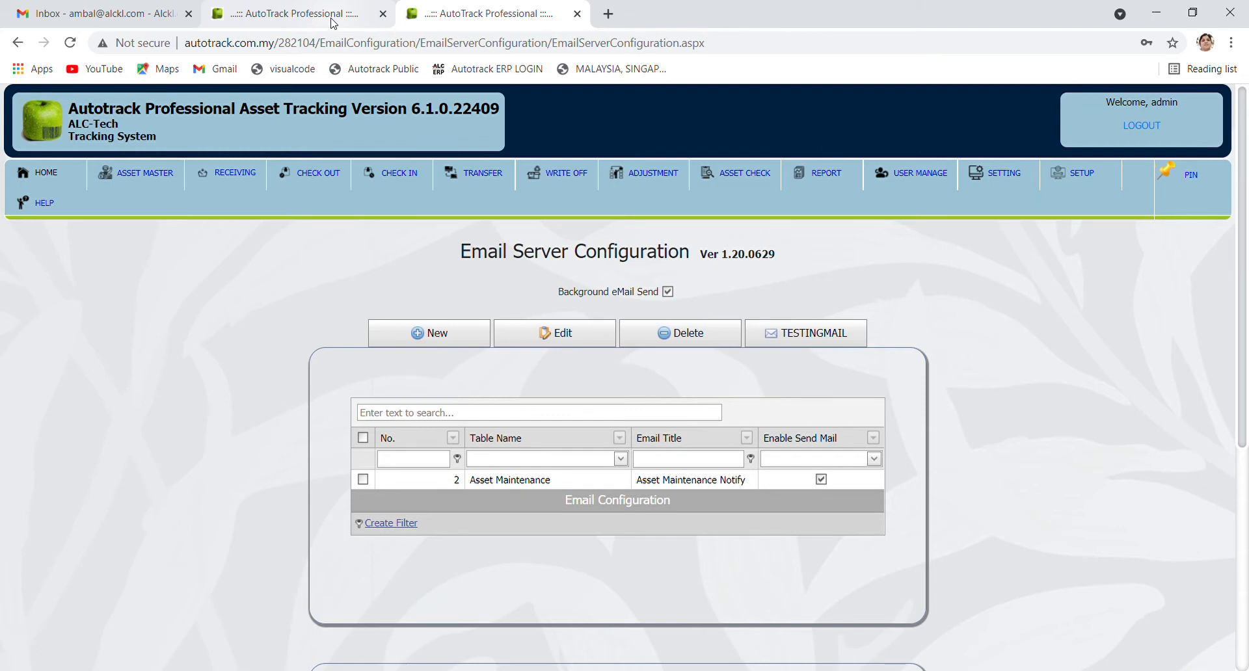
# Create a new maintenance notification for asset 525001 from the Asset Master list
pyautogui.click(287, 21)
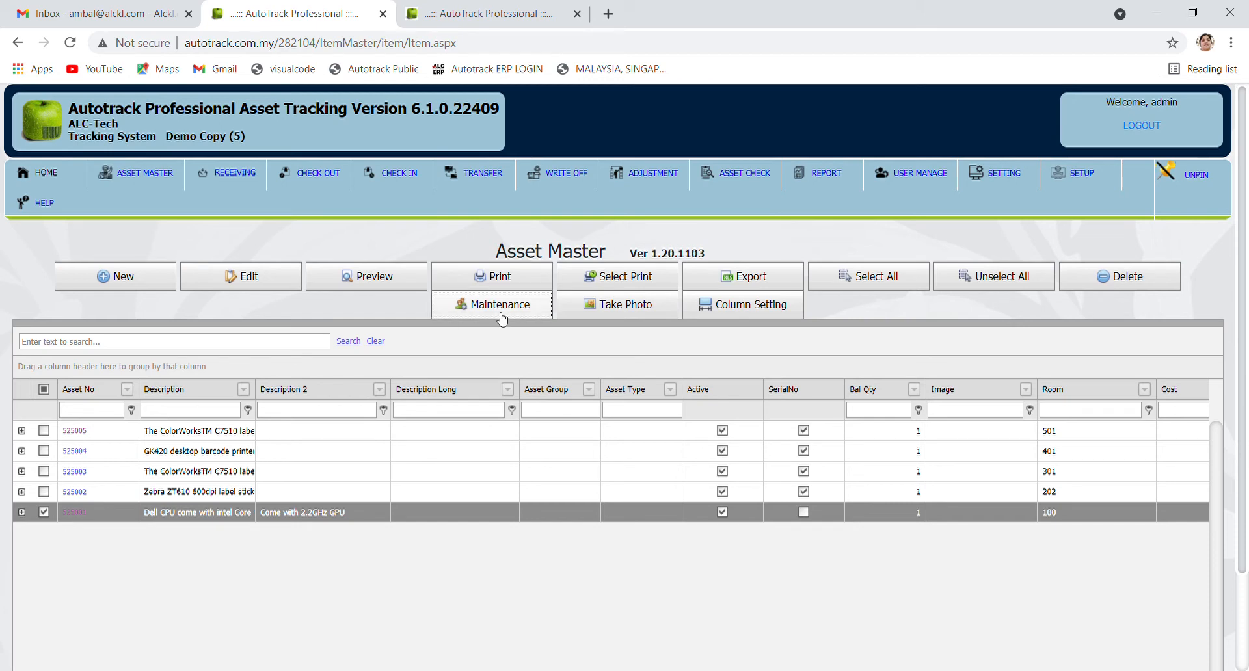
pyautogui.click(528, 315)
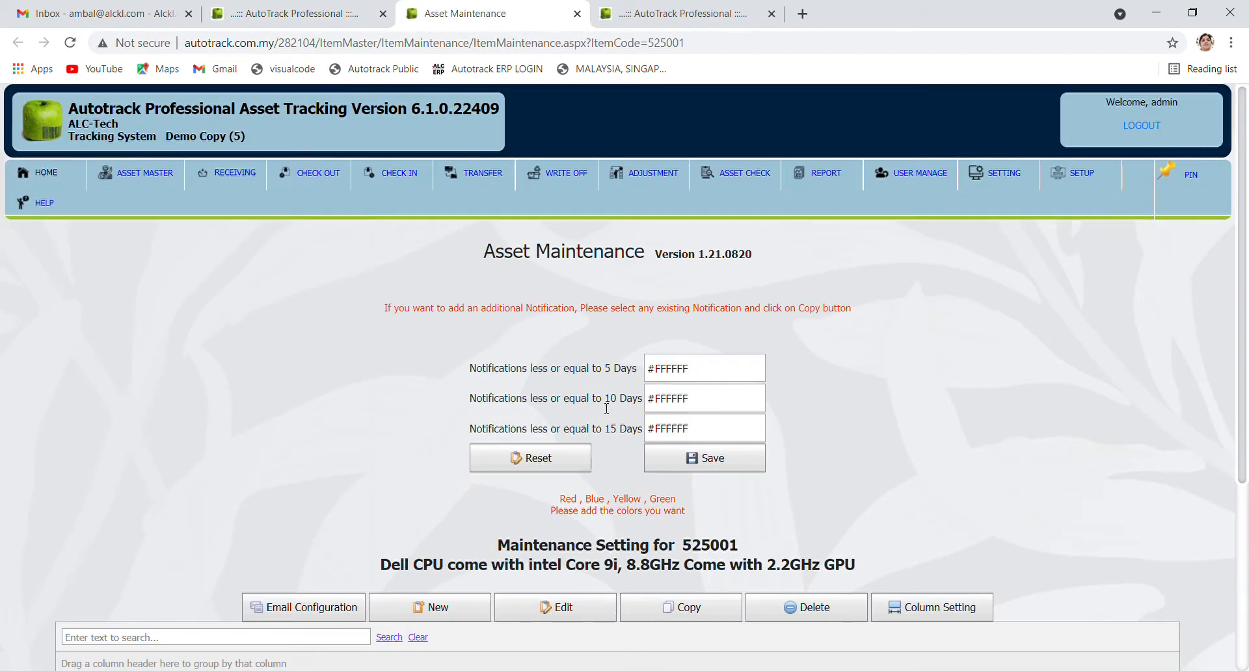
pyautogui.scroll(-2, 872, 485)
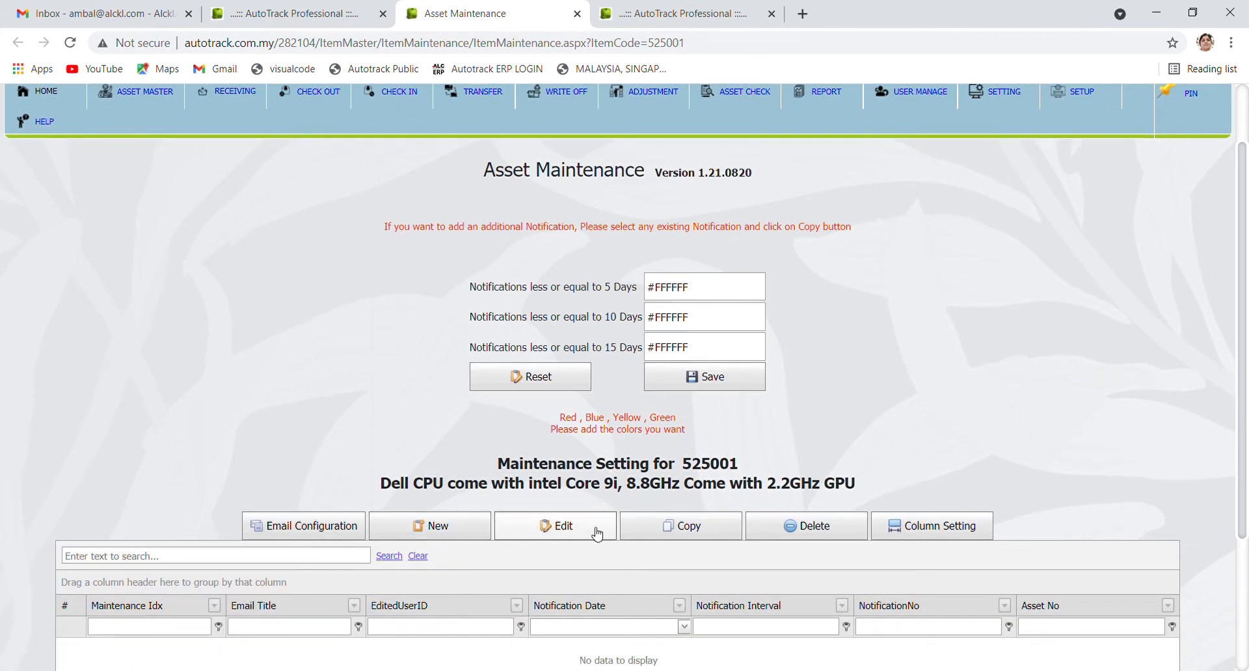
pyautogui.scroll(-3, 883, 432)
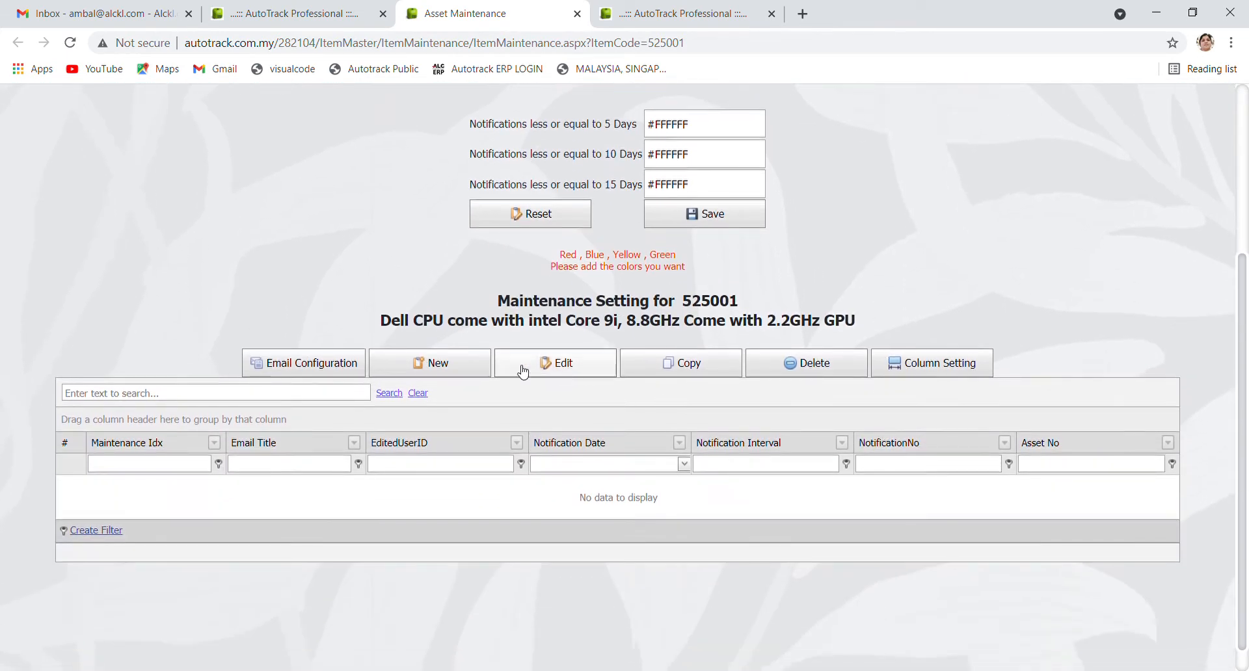
pyautogui.click(449, 366)
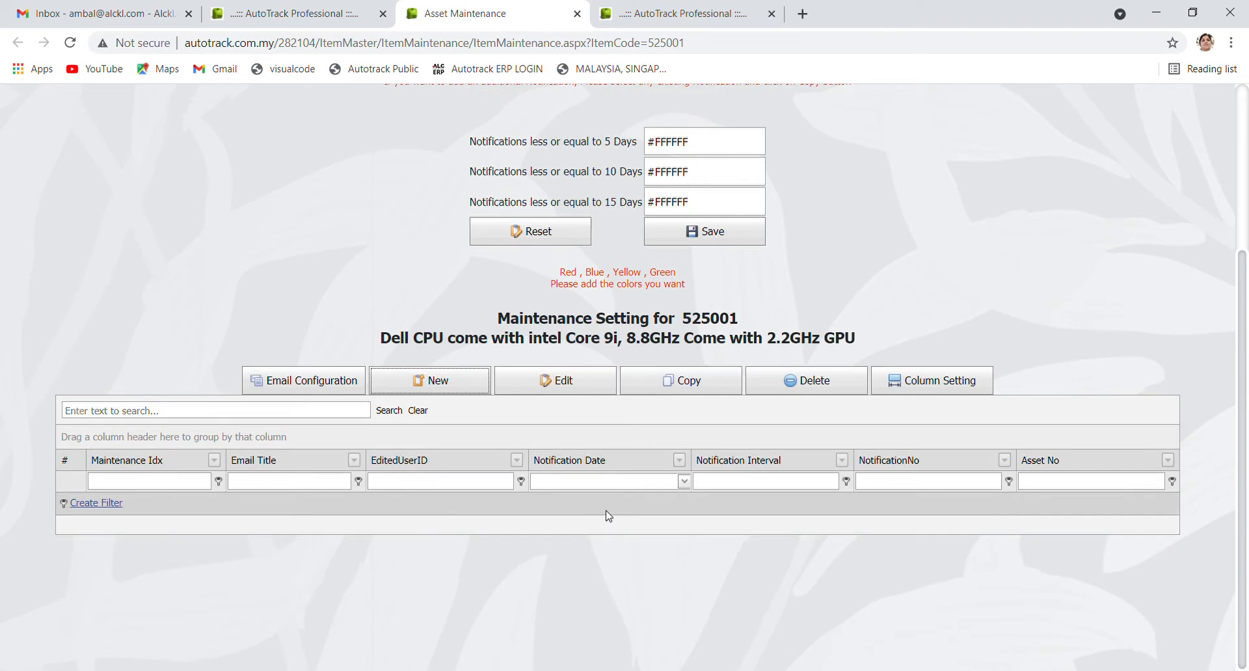
pyautogui.scroll(2, 621, 450)
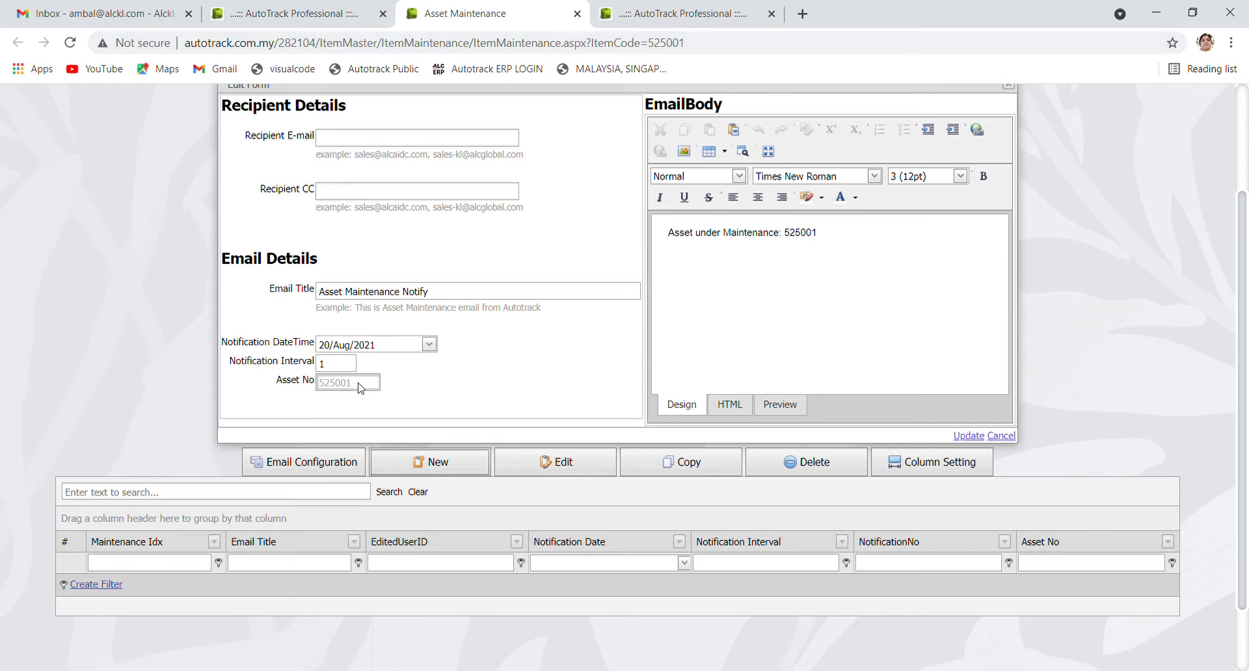
pyautogui.moveTo(361, 384); pyautogui.dragTo(314, 388)
# Add the Zebra supplier contact as recipient, with no CC, and save the notification (20/Aug/2021, interval 1)
pyautogui.click(353, 138)
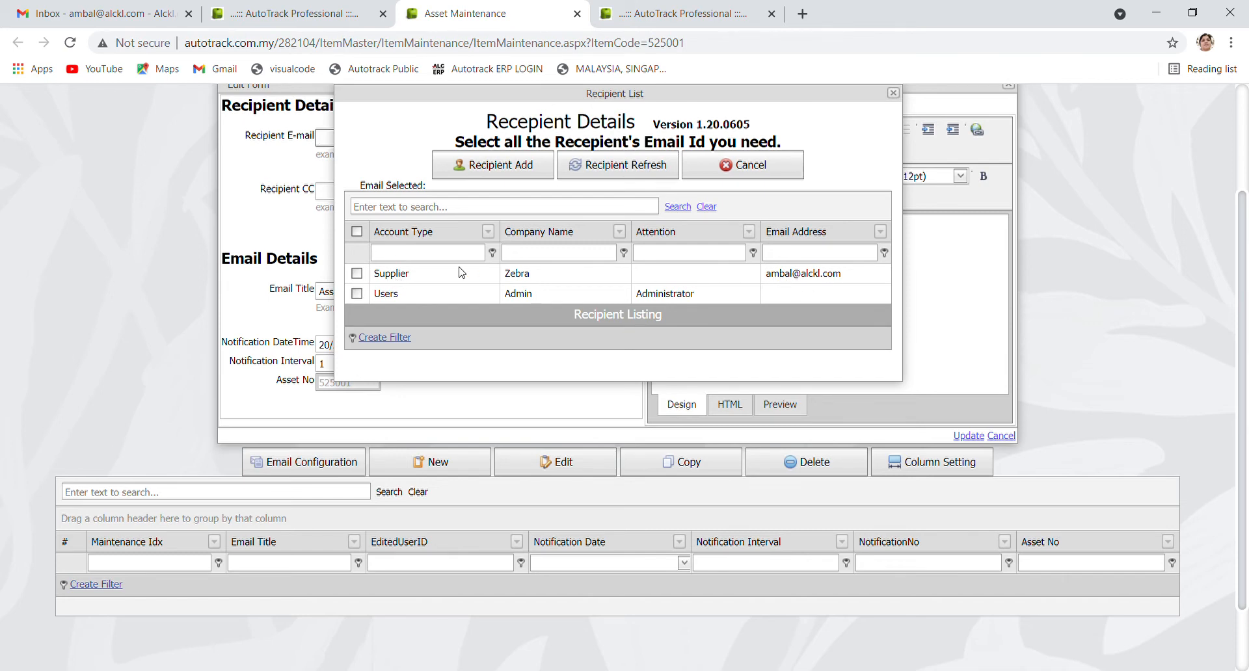
pyautogui.click(393, 276)
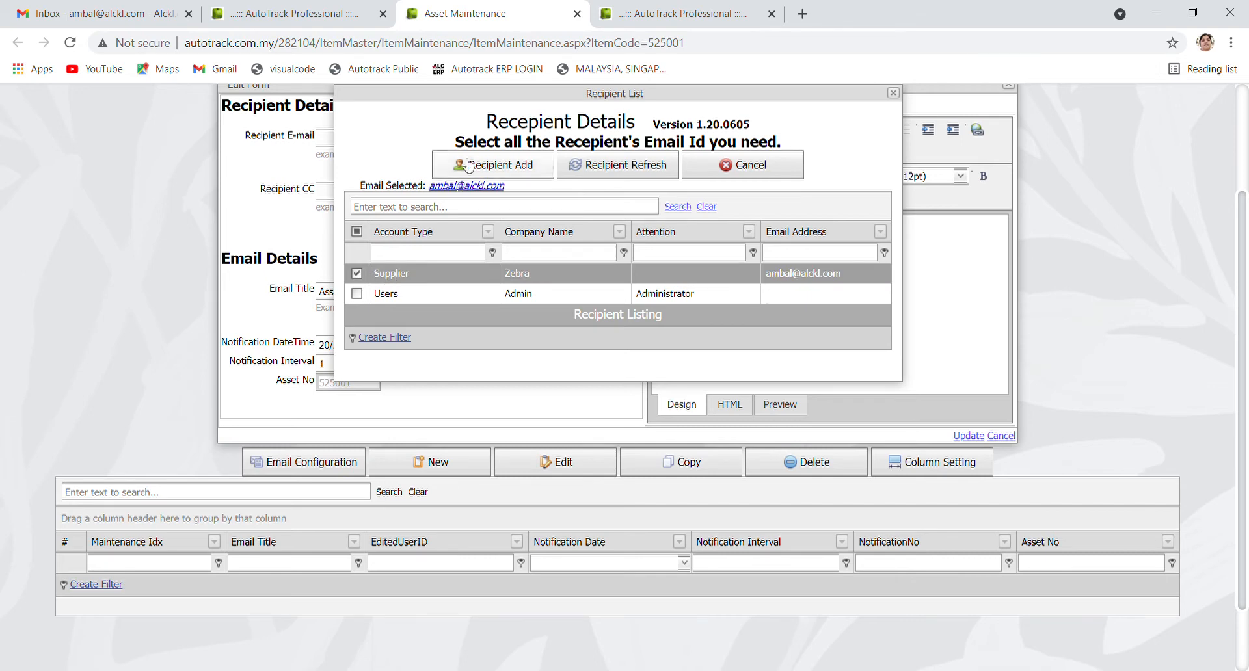
pyautogui.click(501, 170)
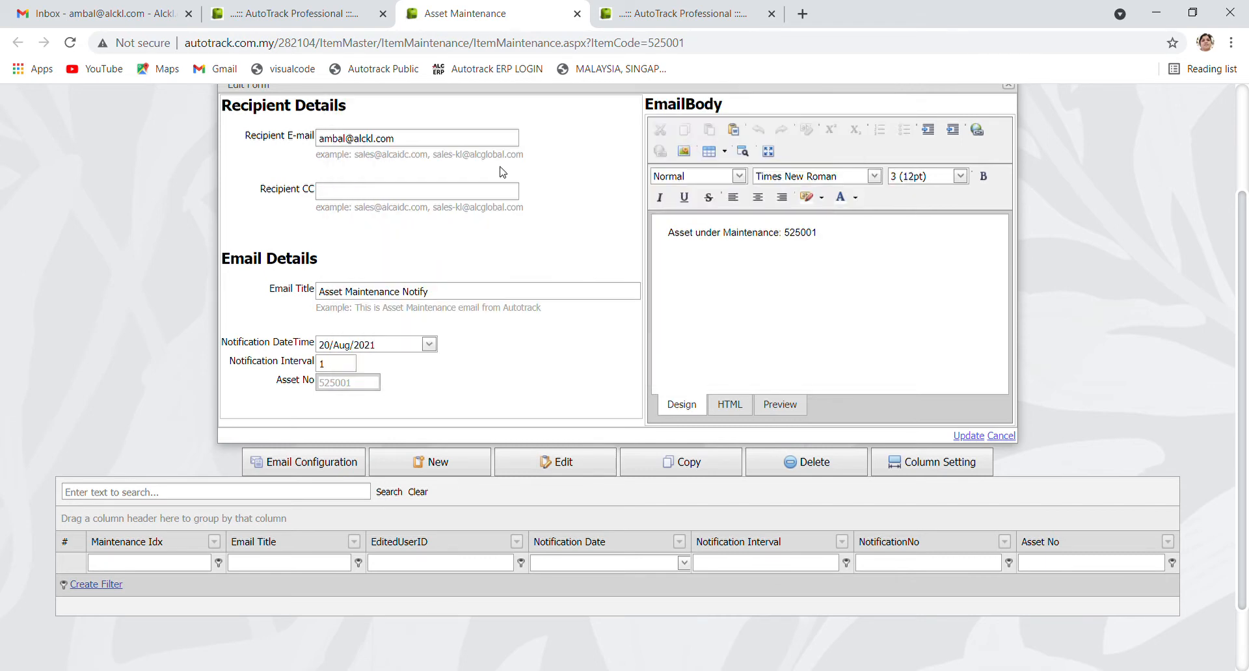
pyautogui.click(363, 196)
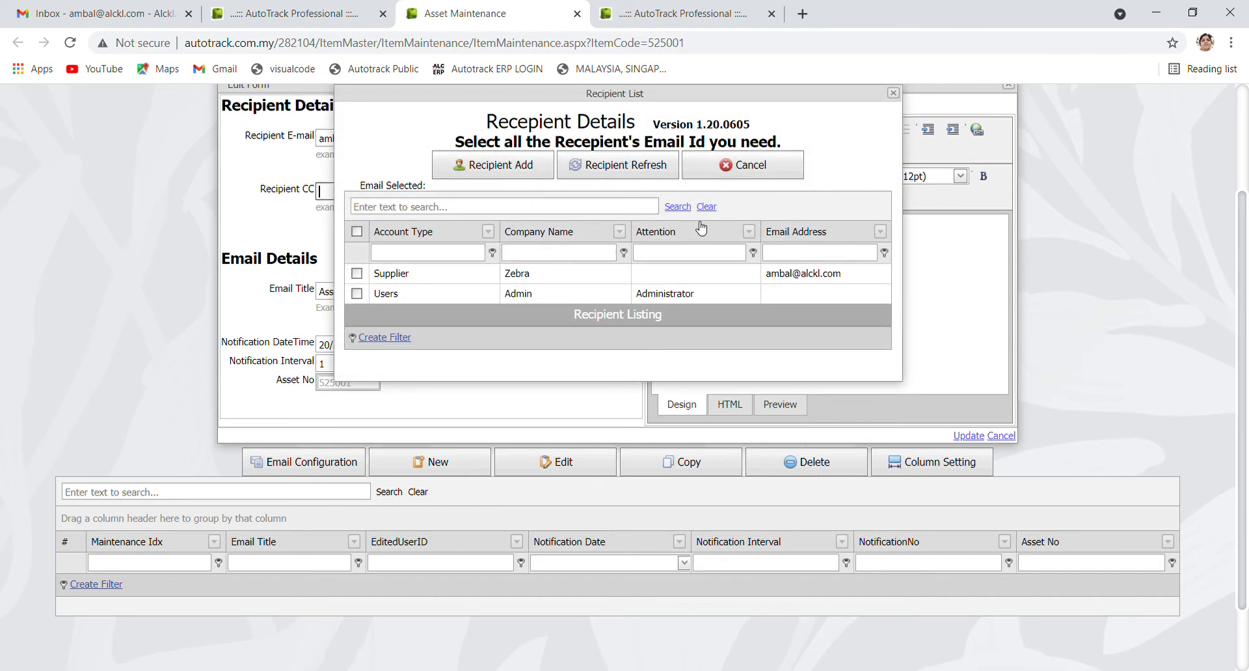
pyautogui.click(752, 170)
pyautogui.click(464, 297)
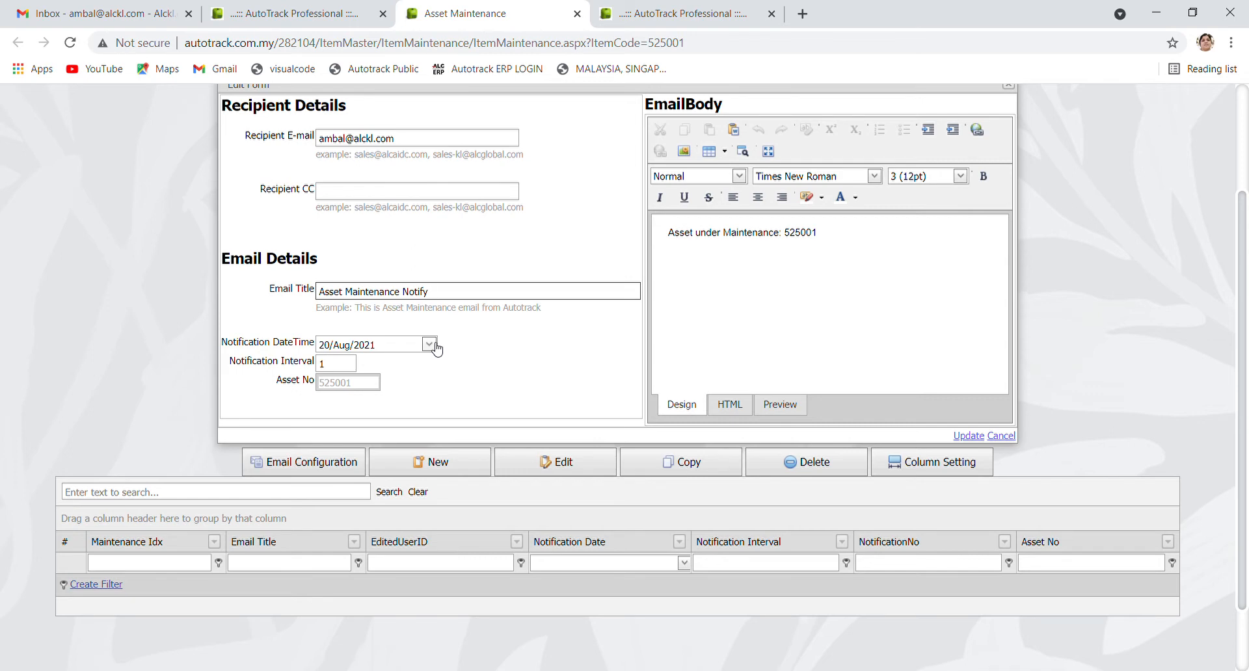
pyautogui.click(347, 370)
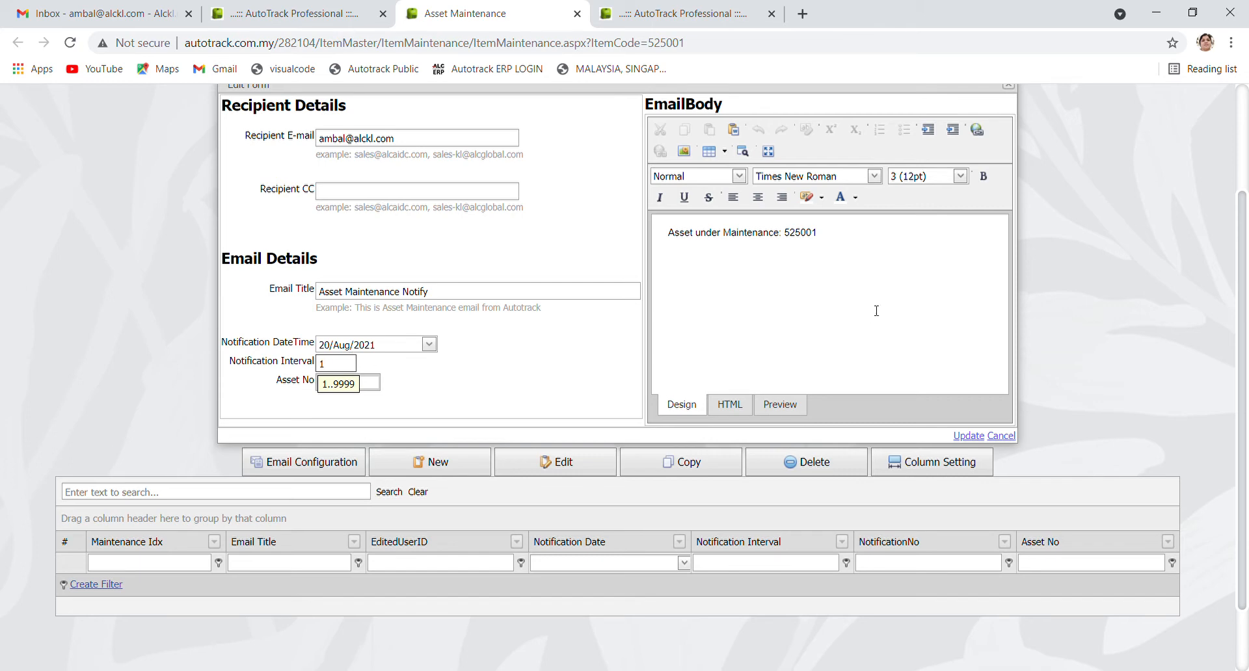
pyautogui.click(969, 436)
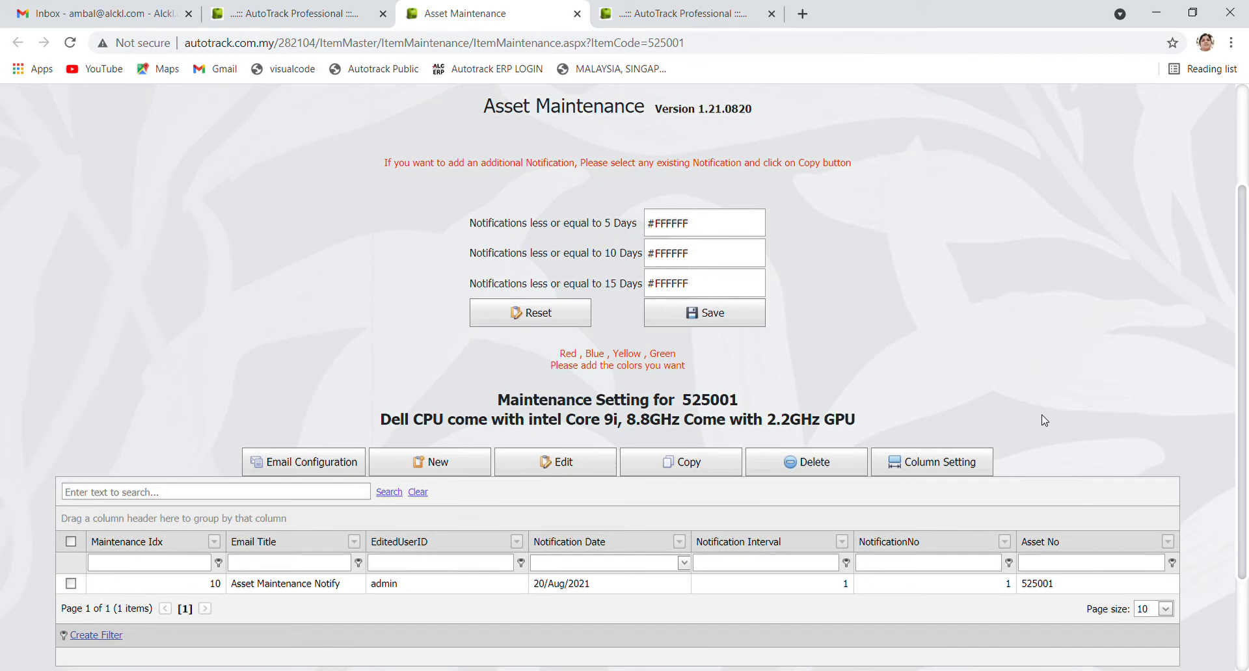
# Copy notification 10 three times, producing Maintenance Idx 11–13
pyautogui.scroll(1, 1044, 421)
pyautogui.scroll(-1, 1045, 420)
pyautogui.click(271, 585)
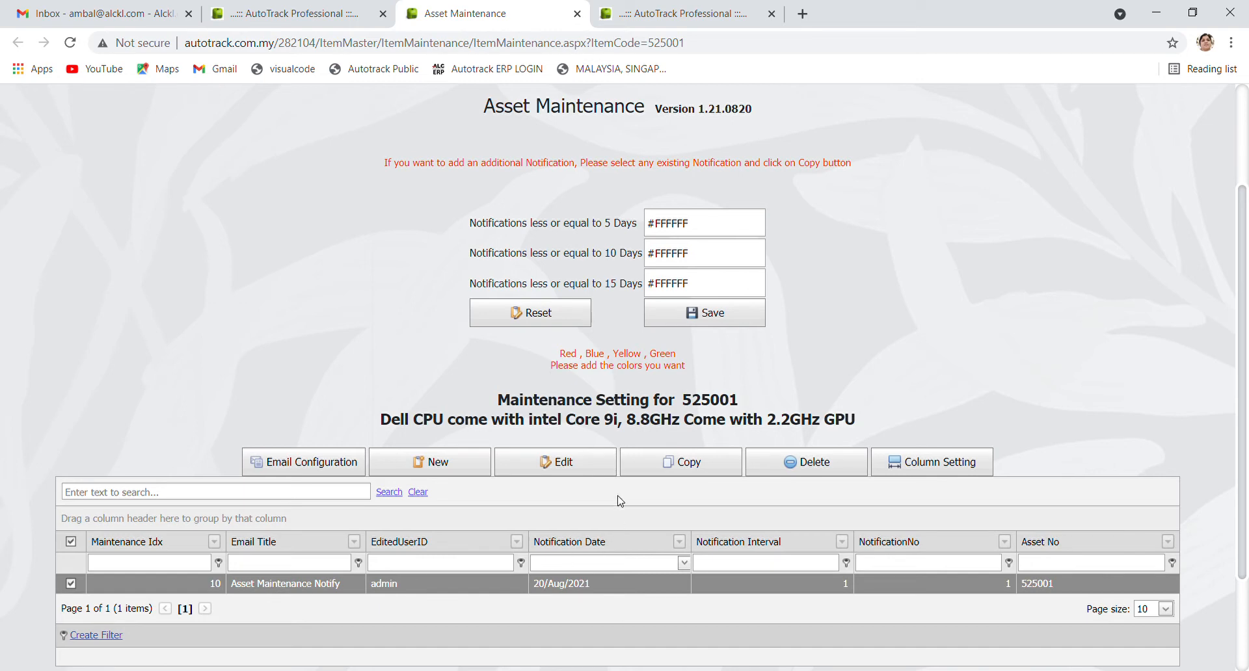
pyautogui.click(688, 463)
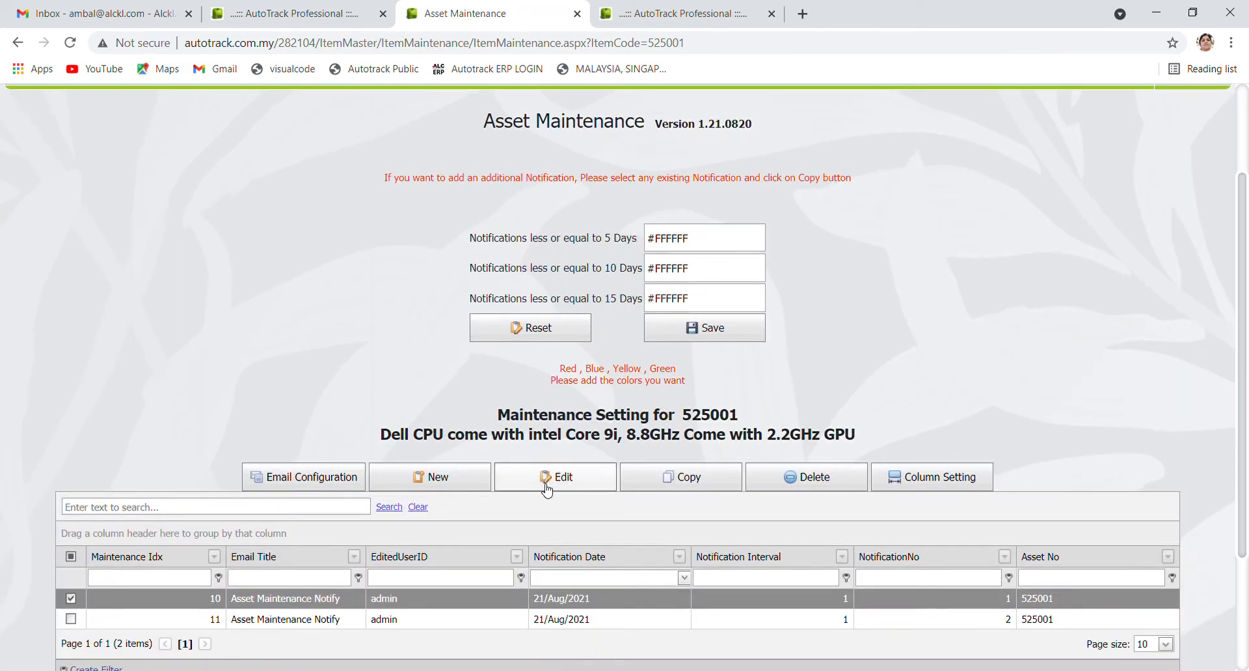
pyautogui.click(680, 485)
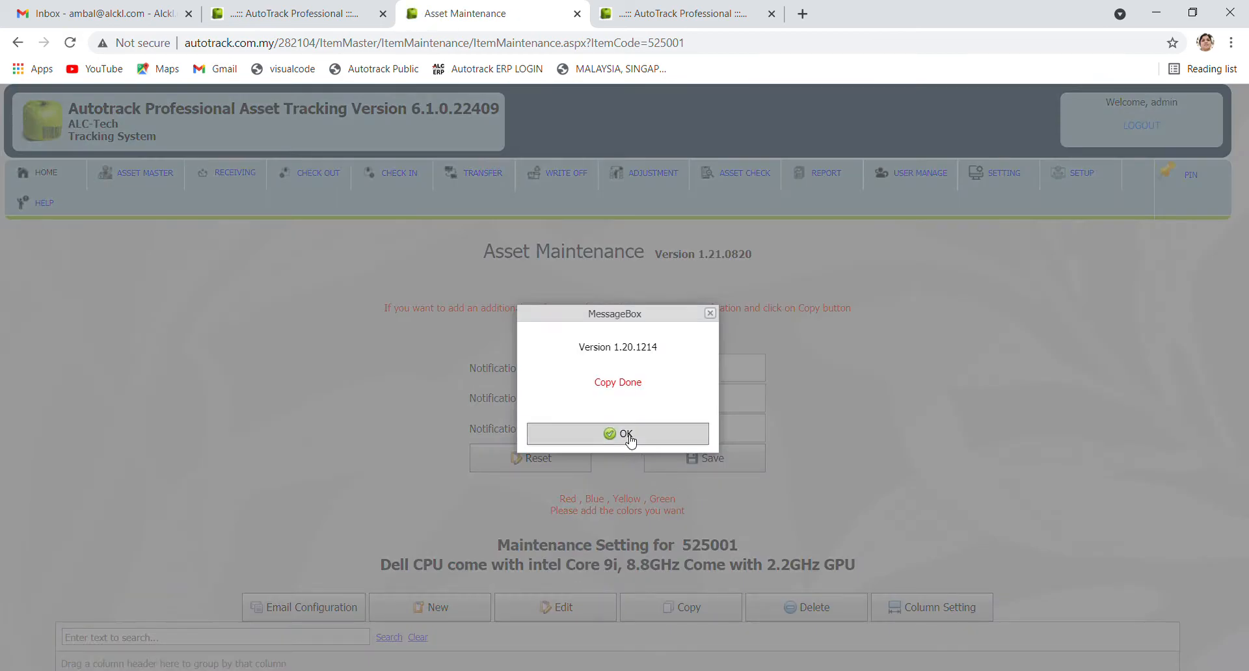
pyautogui.click(631, 441)
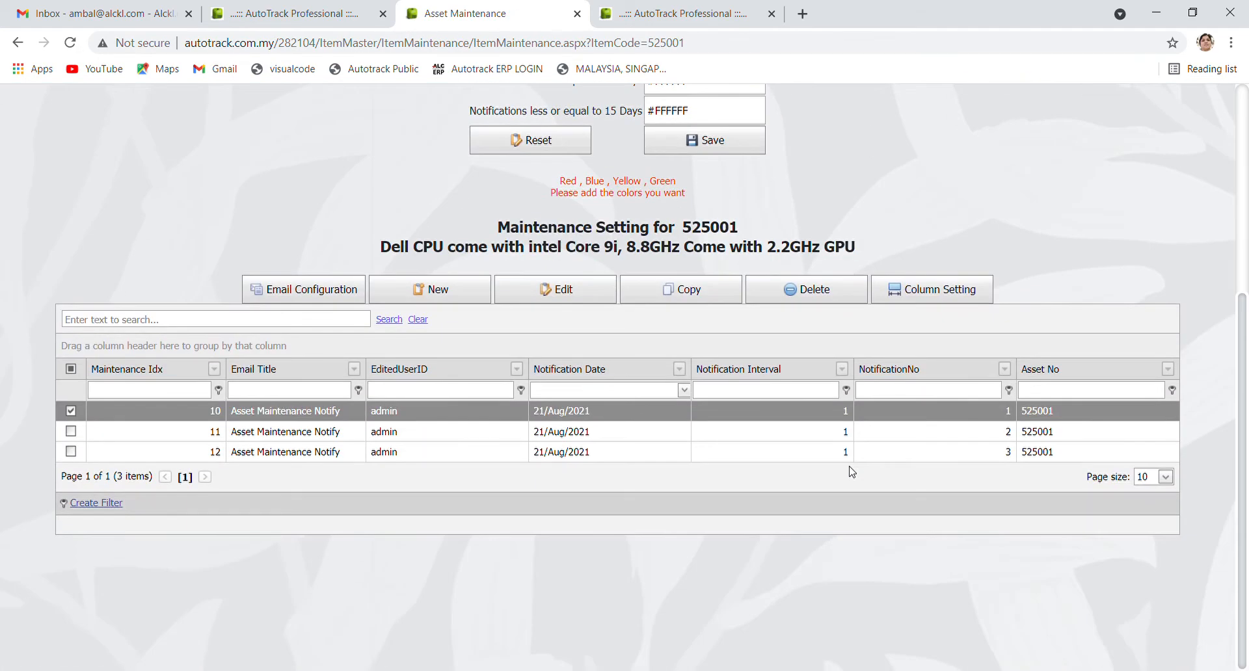
pyautogui.click(700, 301)
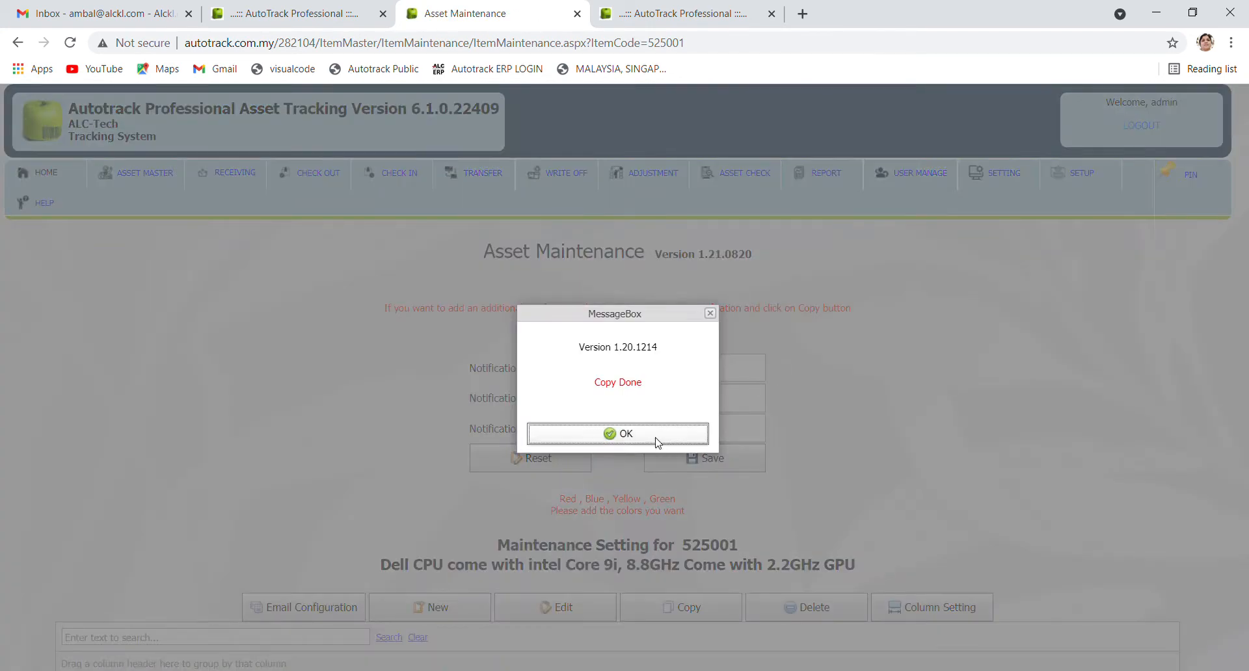
pyautogui.click(658, 443)
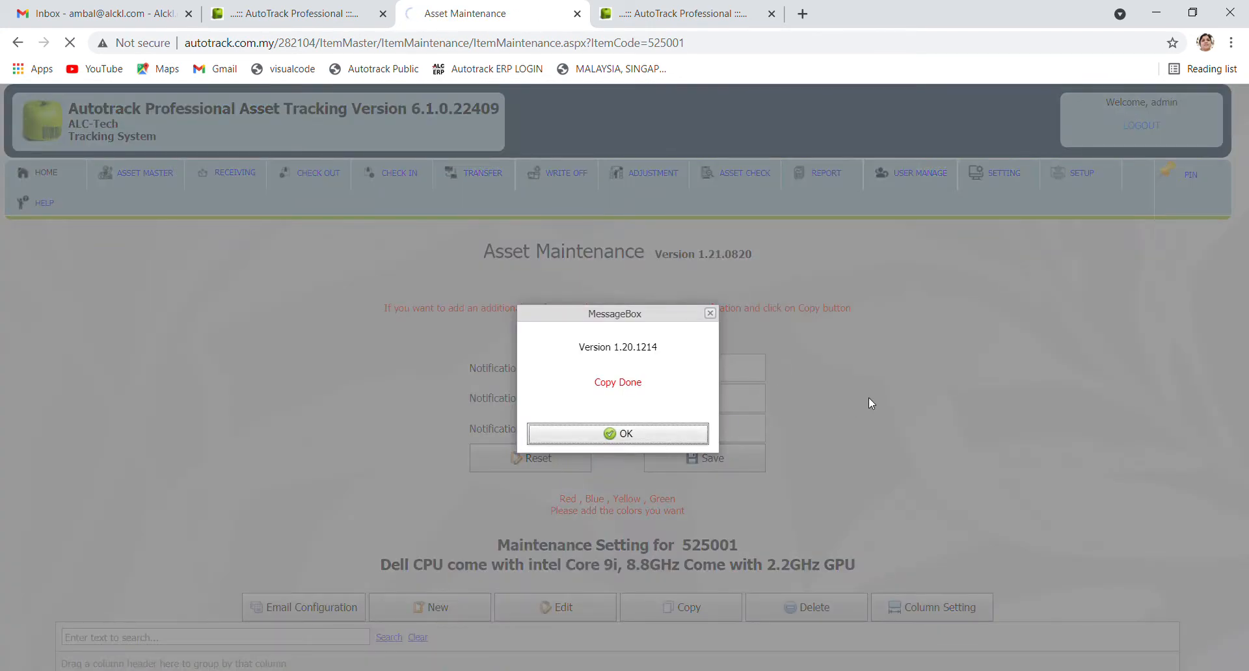
pyautogui.scroll(-2, 872, 403)
pyautogui.scroll(-2, 872, 403)
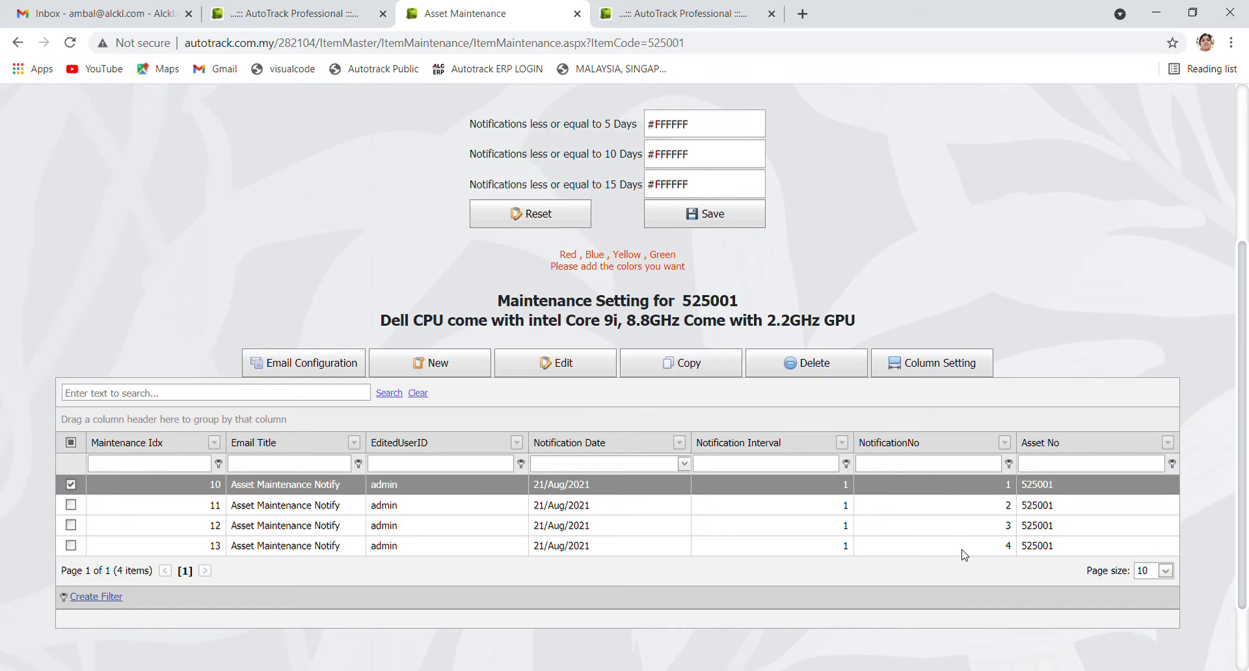
# Change notification 11 to 24 August 2021 with interval 2
pyautogui.click(352, 512)
pyautogui.click(558, 363)
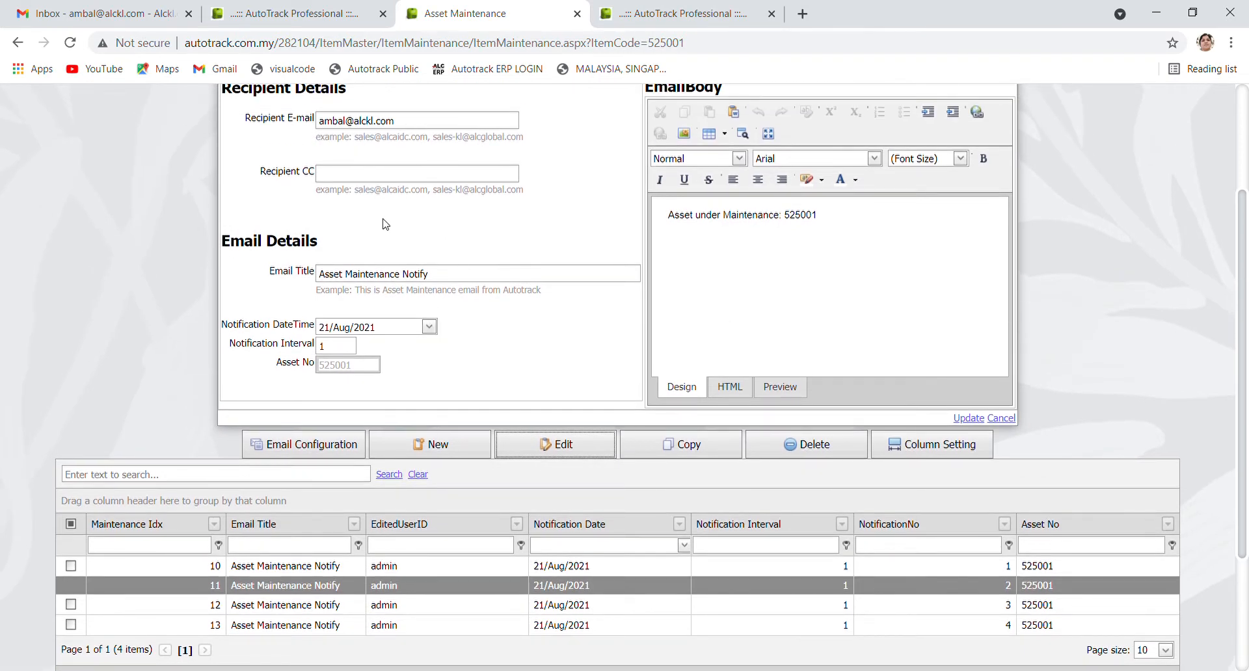
pyautogui.click(429, 327)
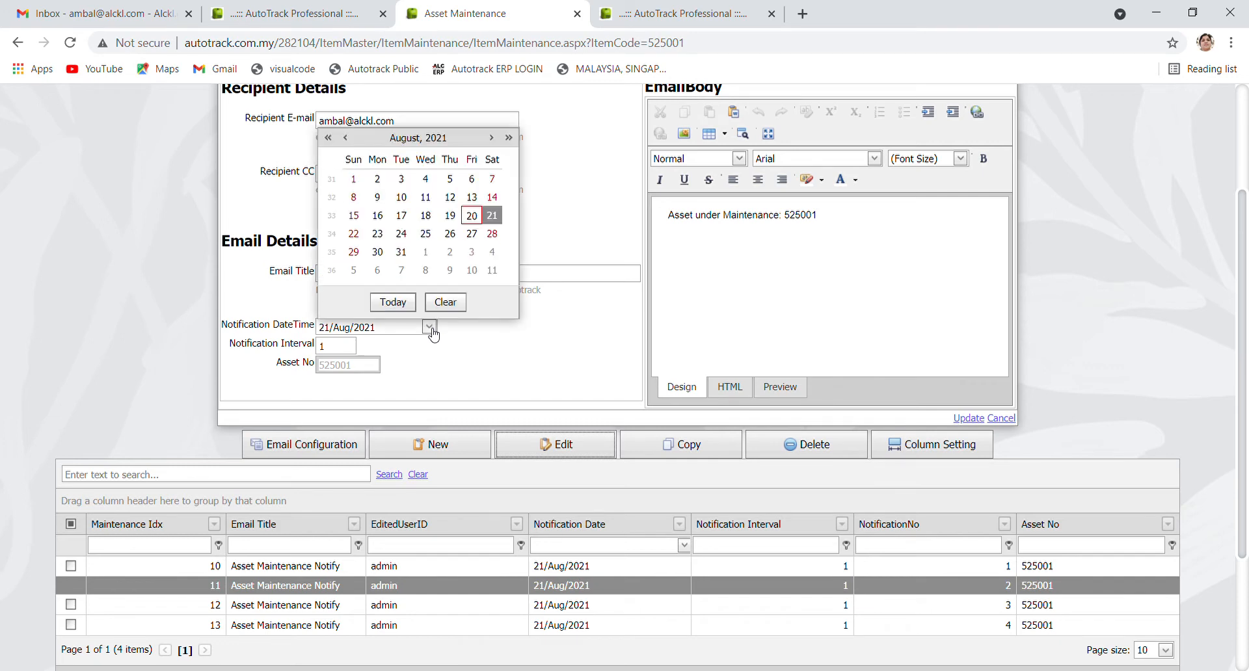
pyautogui.click(401, 234)
pyautogui.click(341, 350)
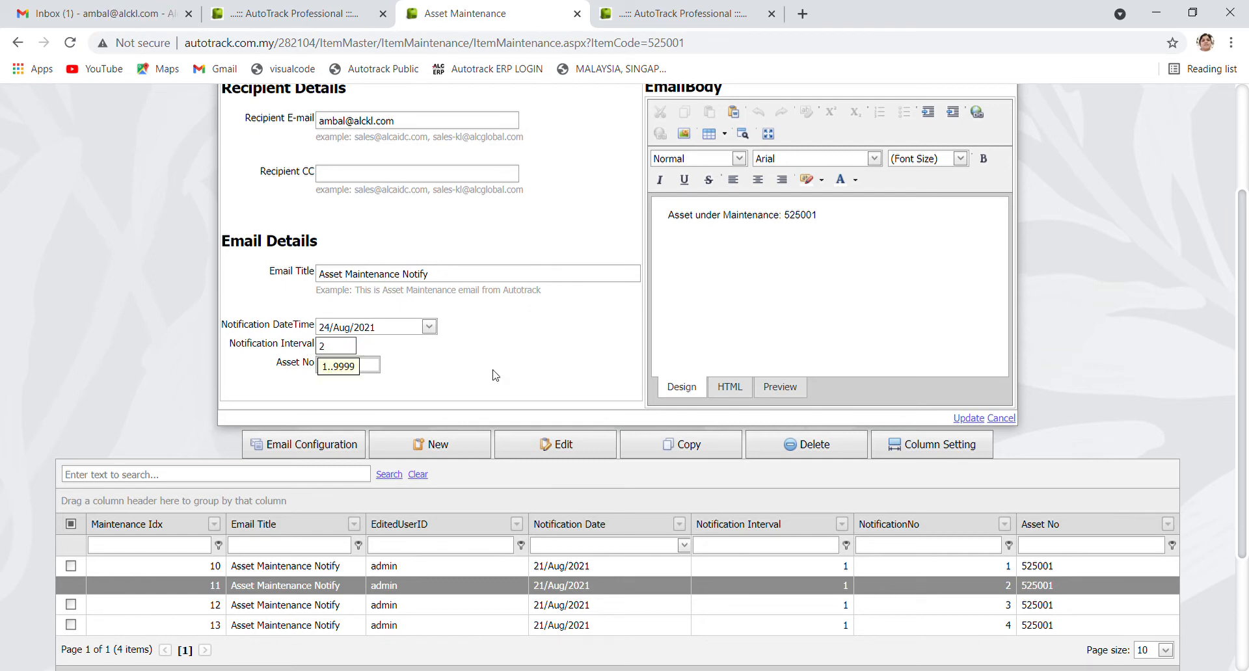
pyautogui.click(969, 418)
# Change notification 12's date to 30 August 2021
pyautogui.click(567, 606)
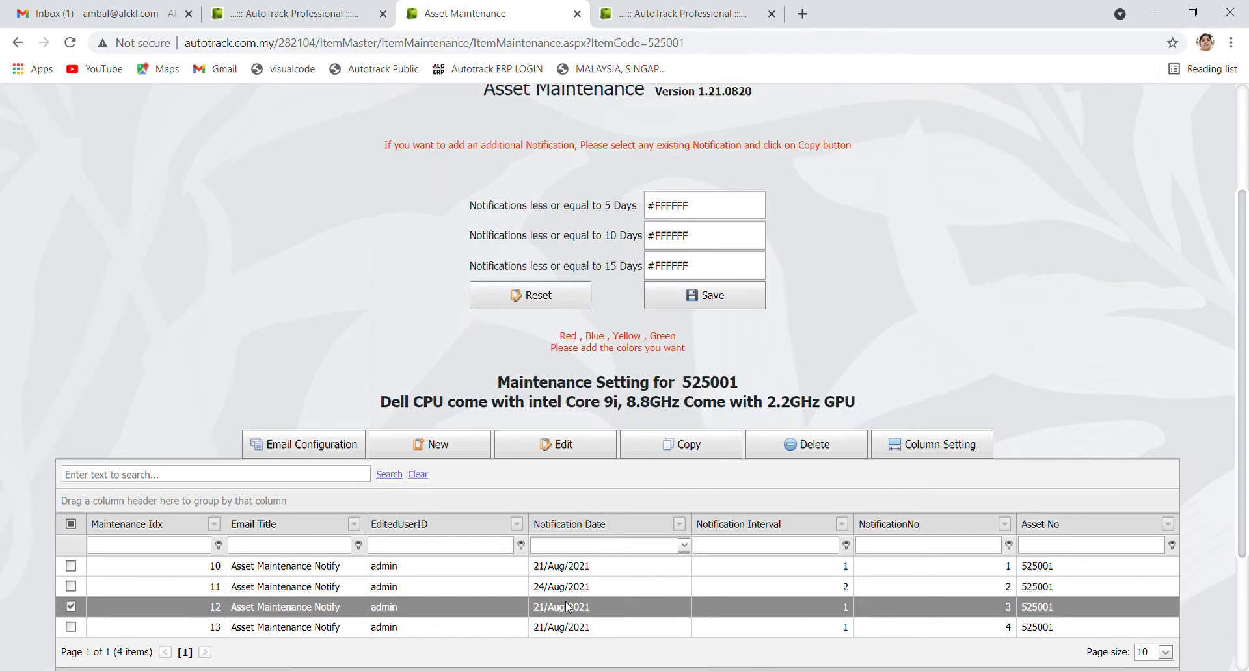
pyautogui.click(571, 446)
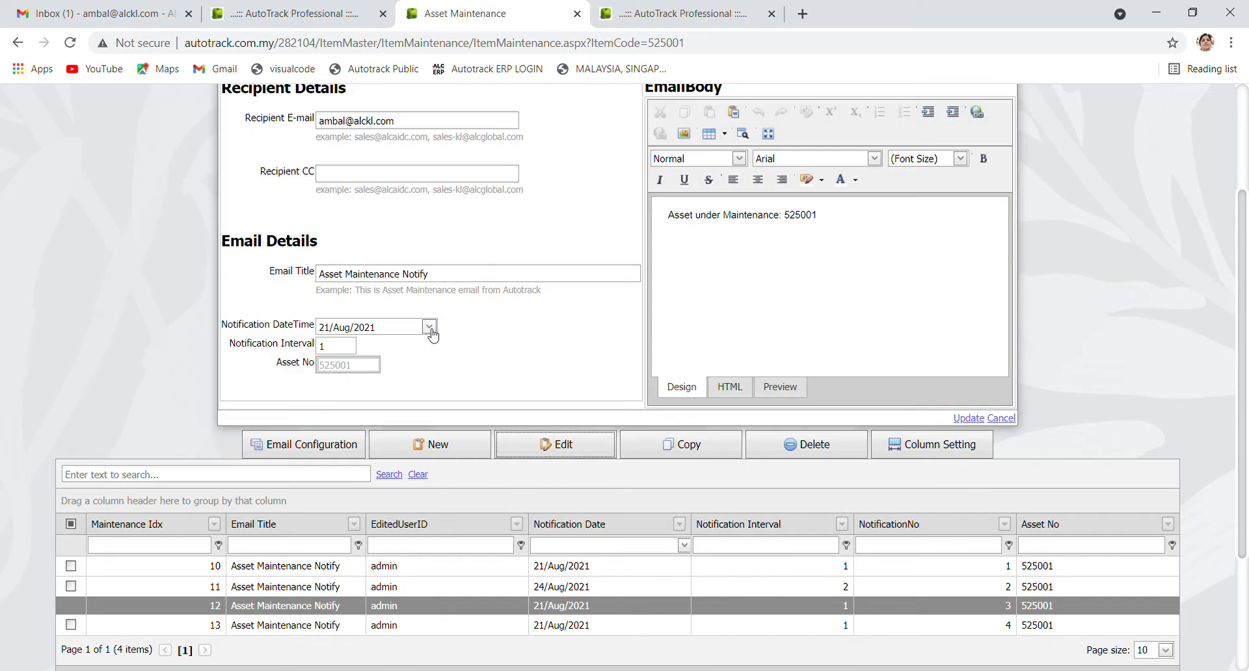
pyautogui.click(430, 327)
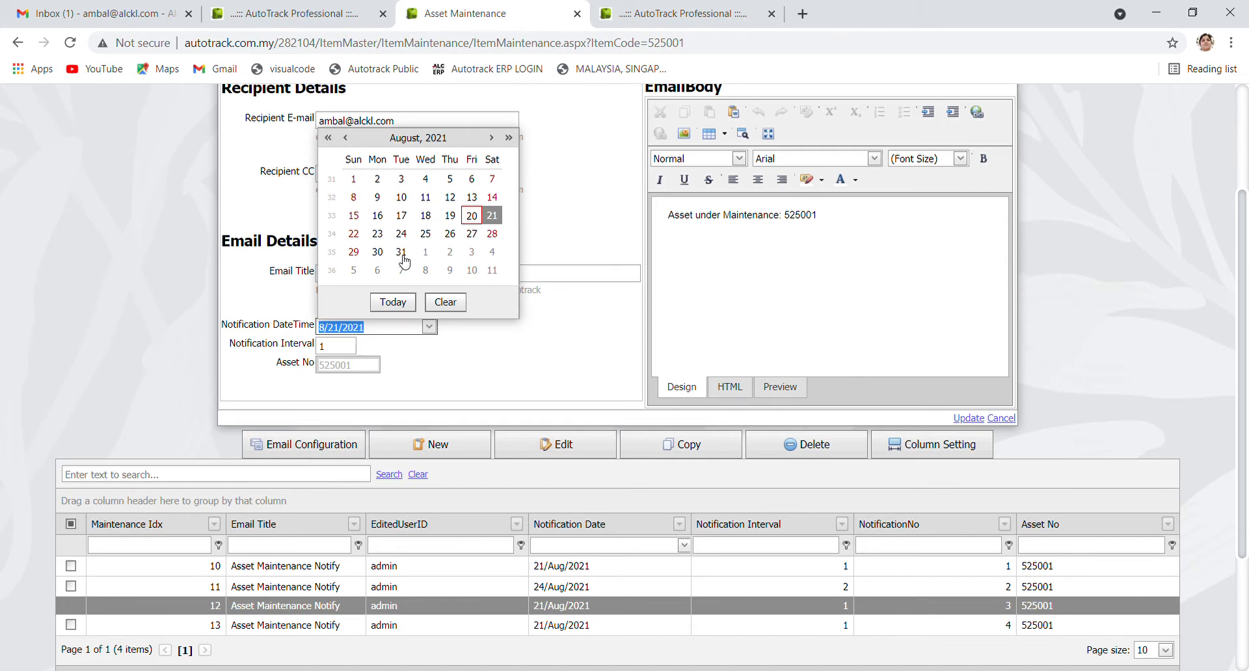
pyautogui.click(378, 252)
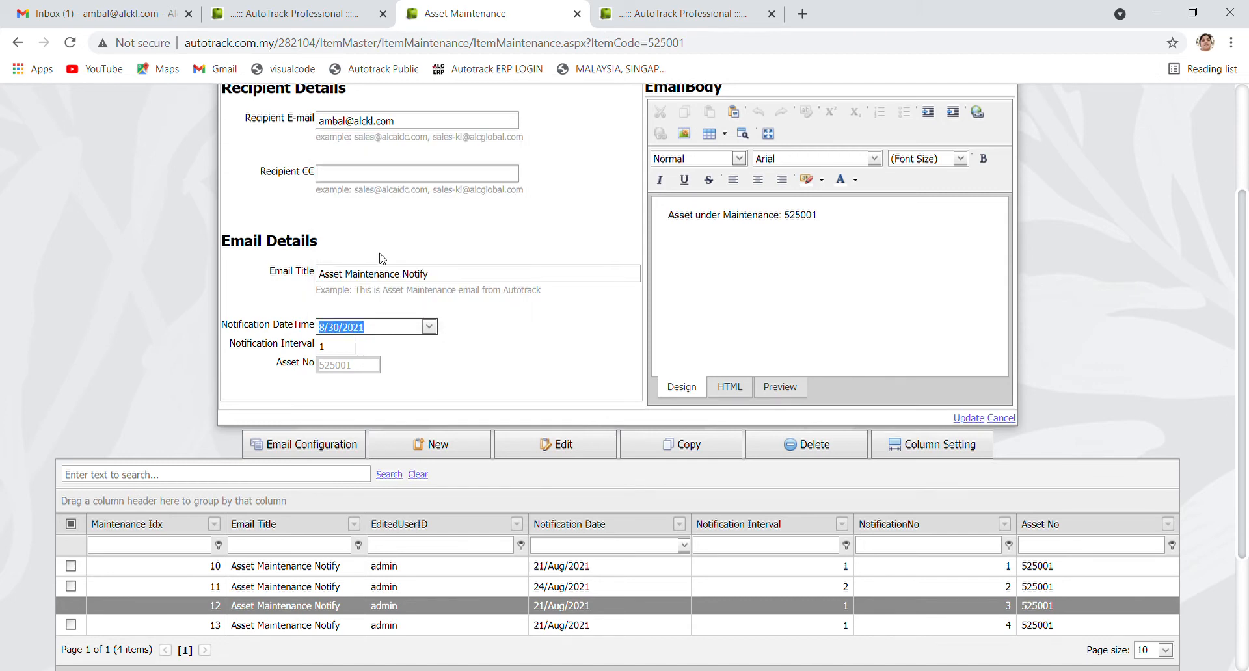
pyautogui.click(962, 419)
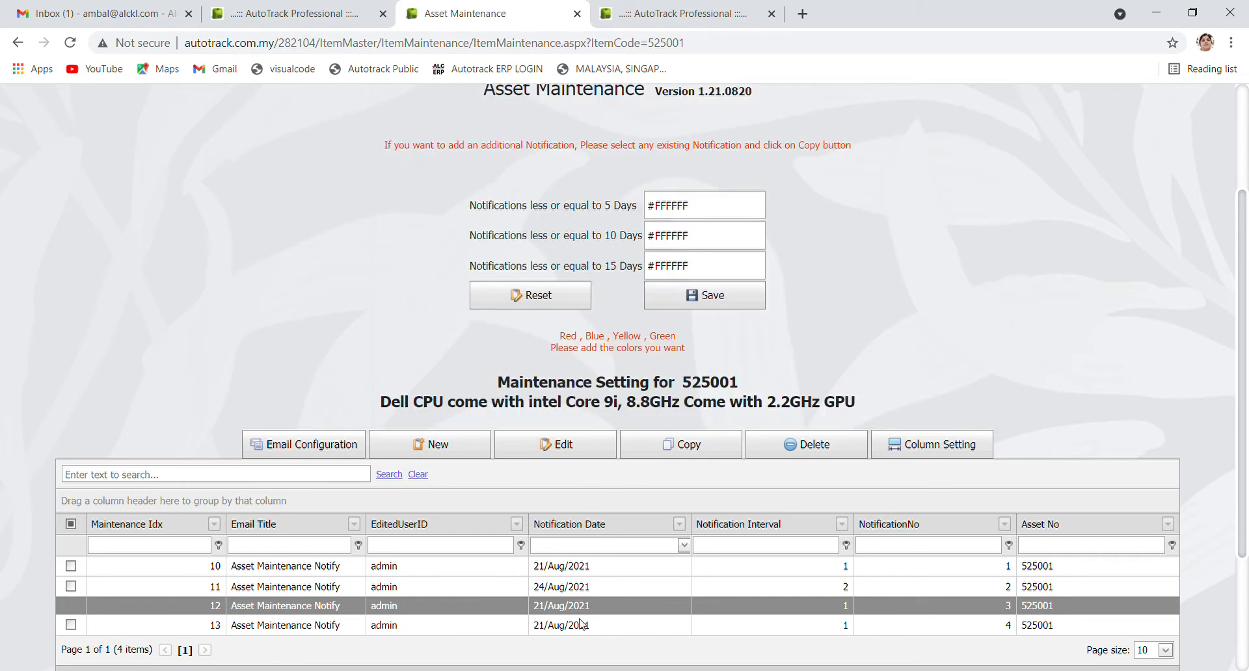
# Change notification 13's date to 7 September 2021
pyautogui.click(541, 627)
pyautogui.click(547, 446)
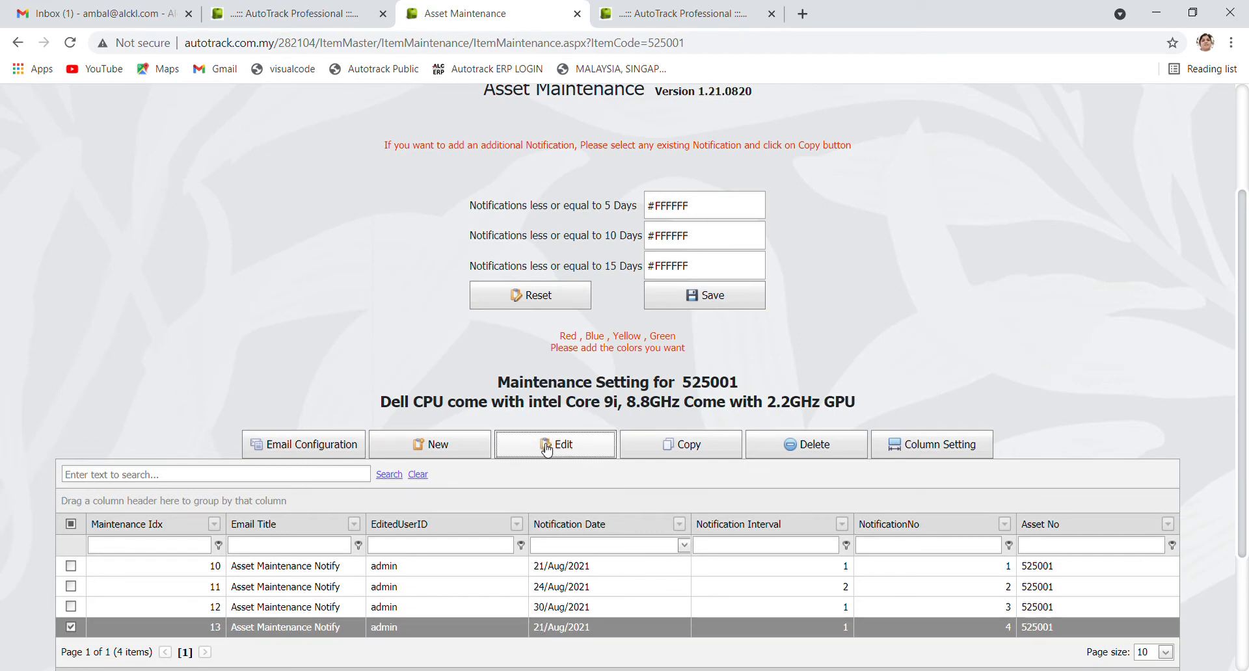
pyautogui.click(429, 326)
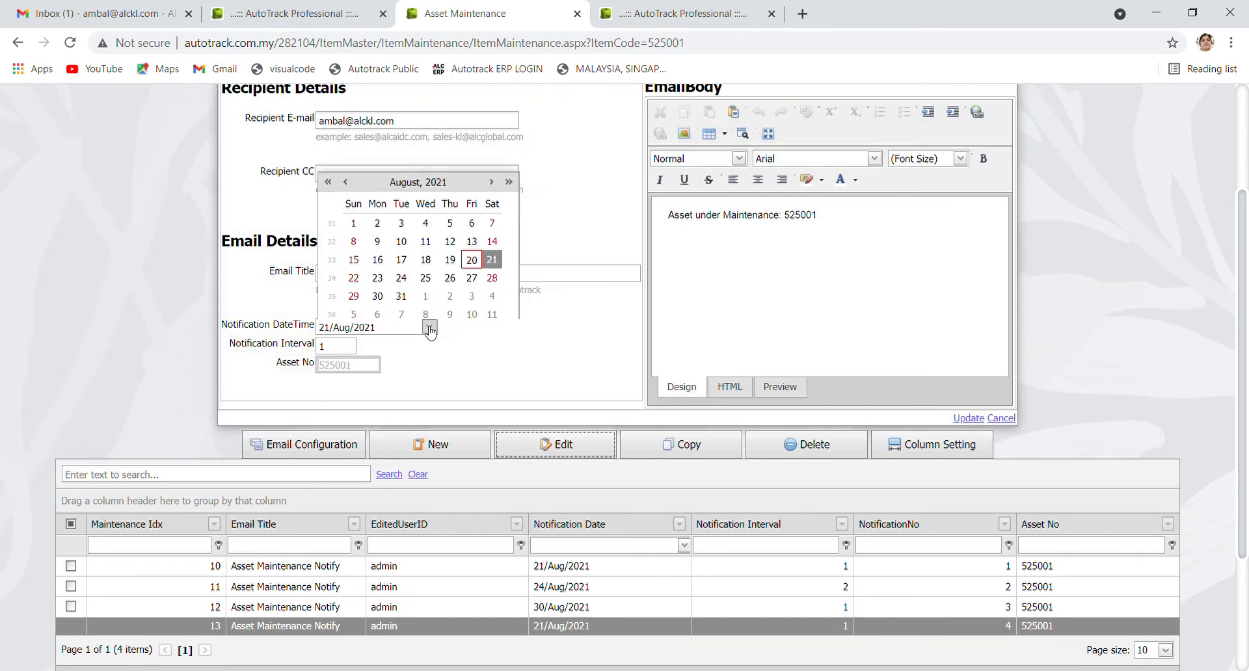
pyautogui.click(492, 138)
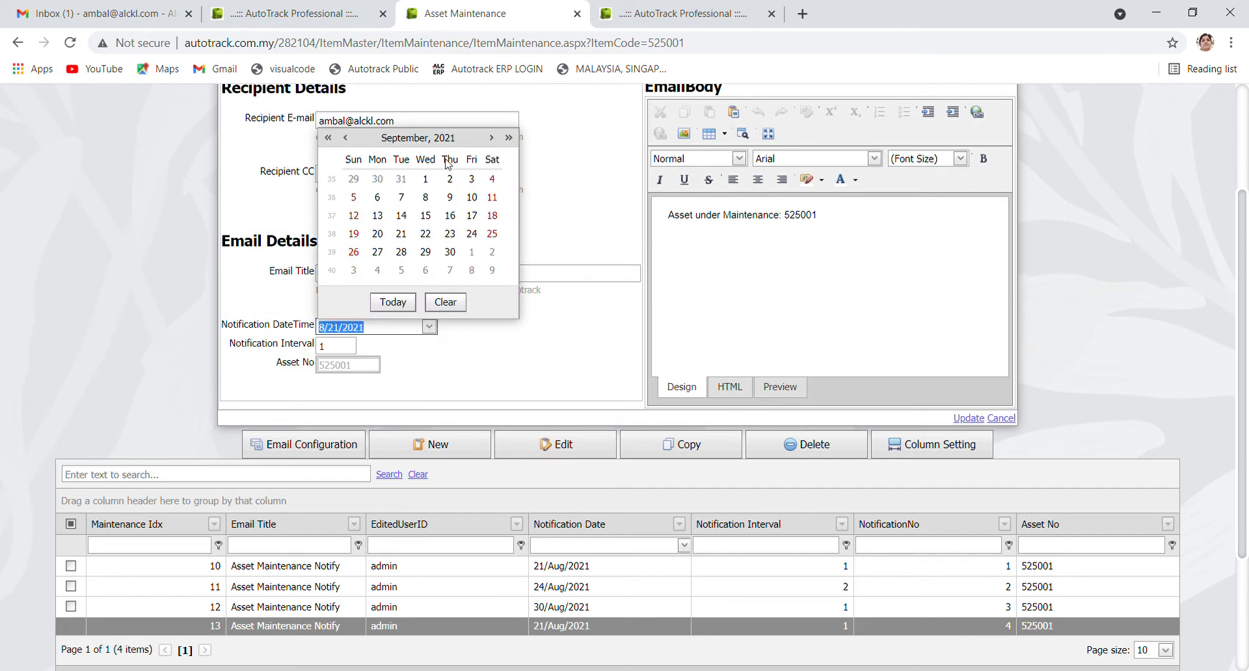
pyautogui.click(404, 198)
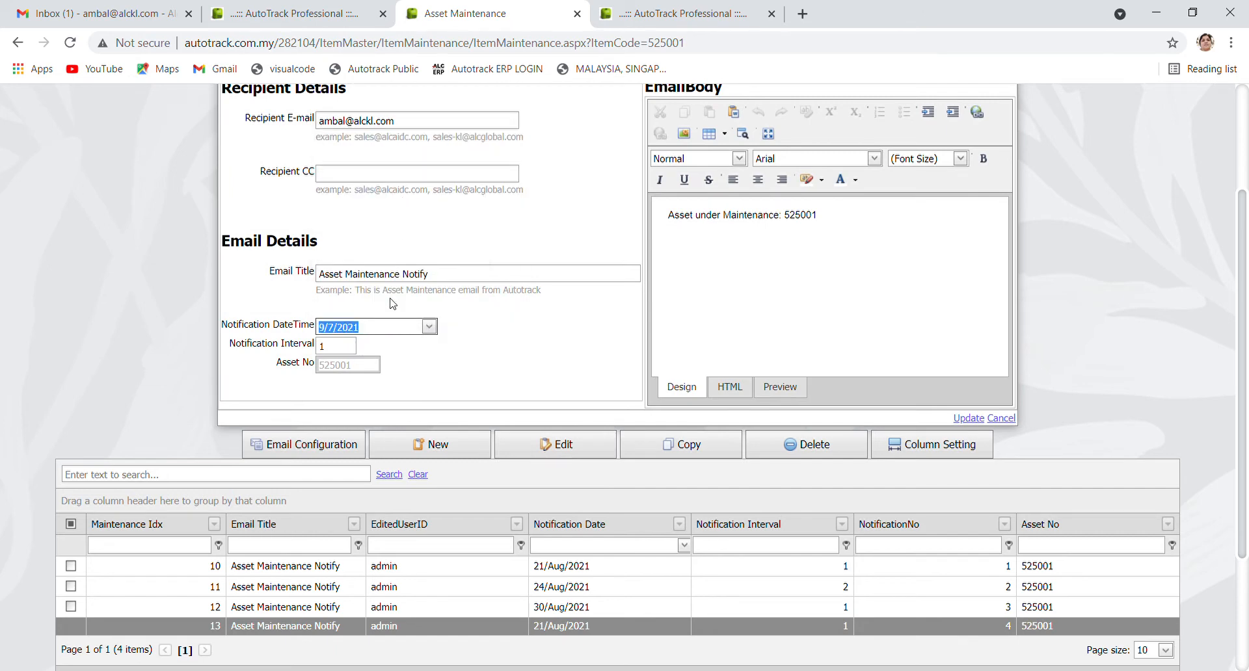
pyautogui.click(968, 418)
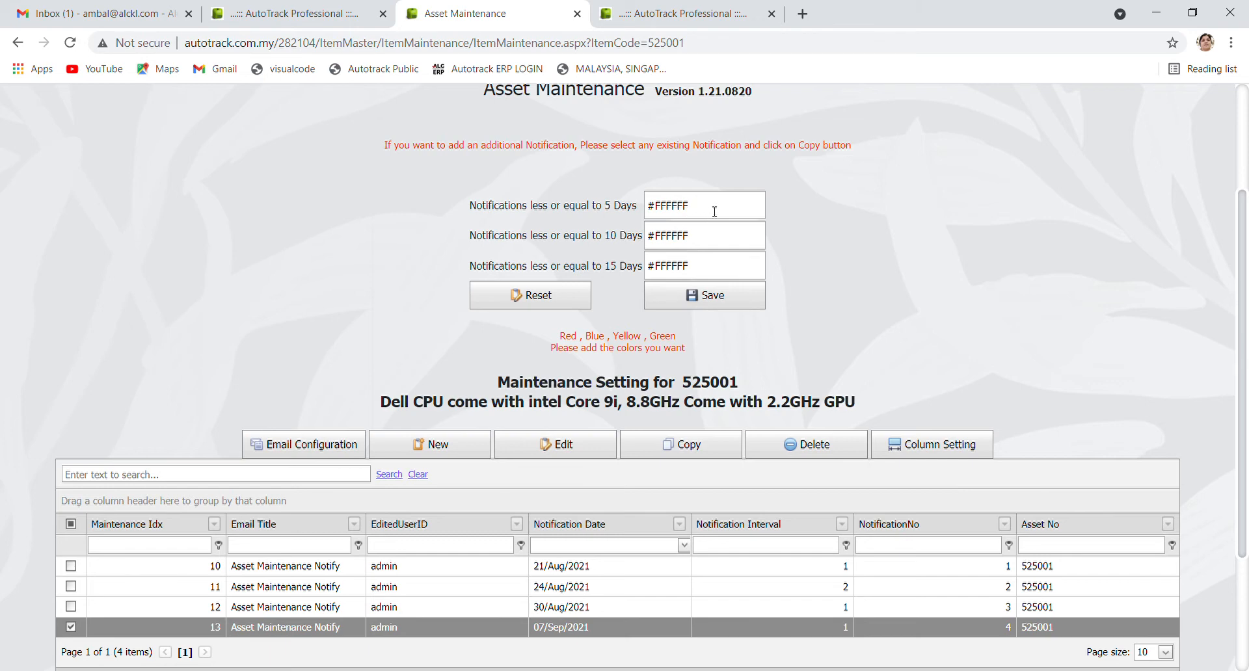
# Save notification colours: green for 5 days, blue for 10 days, red for 15 days
pyautogui.moveTo(690, 216); pyautogui.dragTo(623, 218)
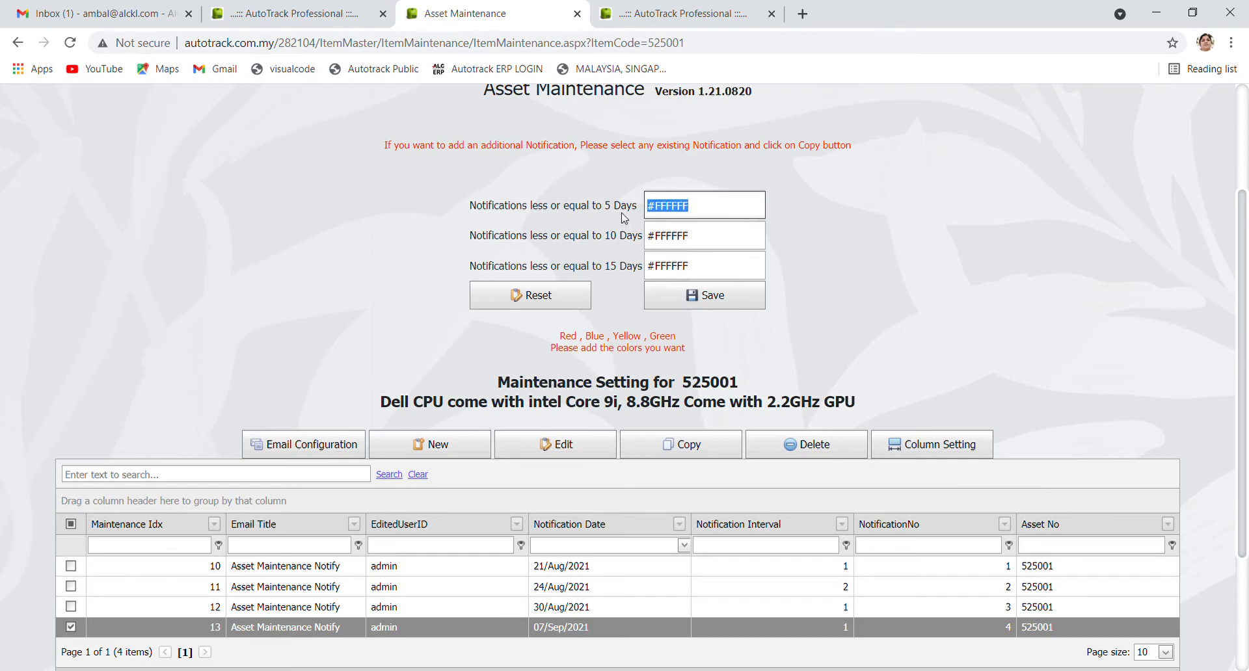
pyautogui.write('green')
pyautogui.press('Tab')
pyautogui.write('bl')
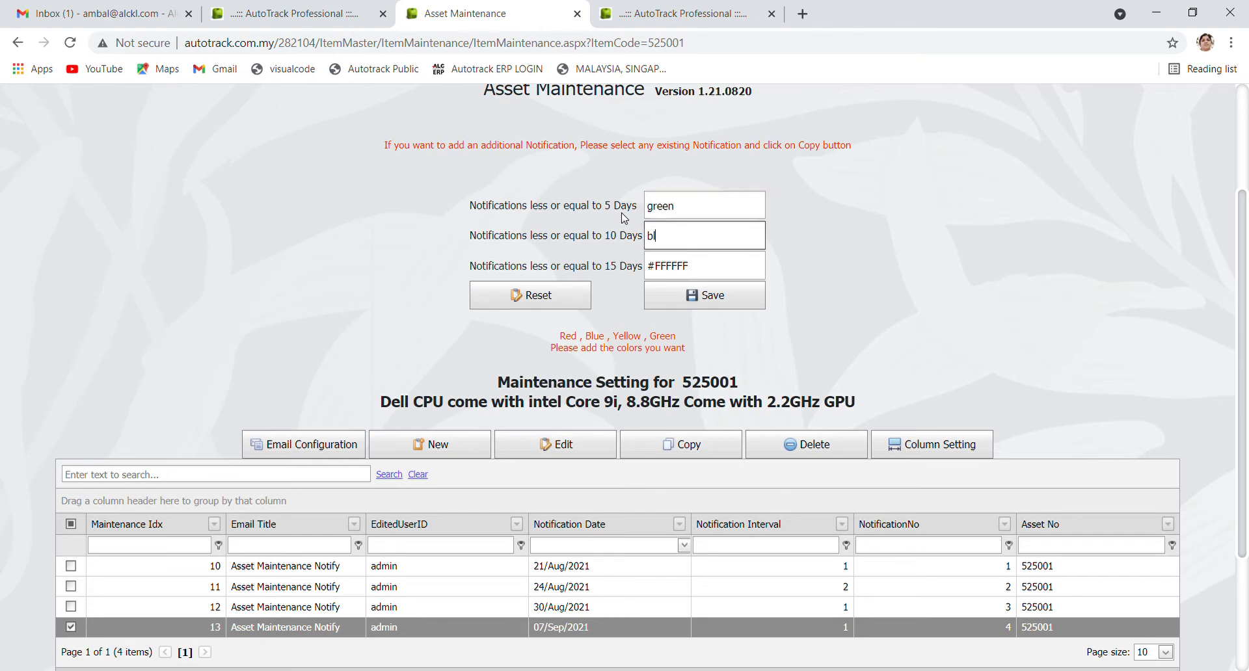
pyautogui.press('Tab')
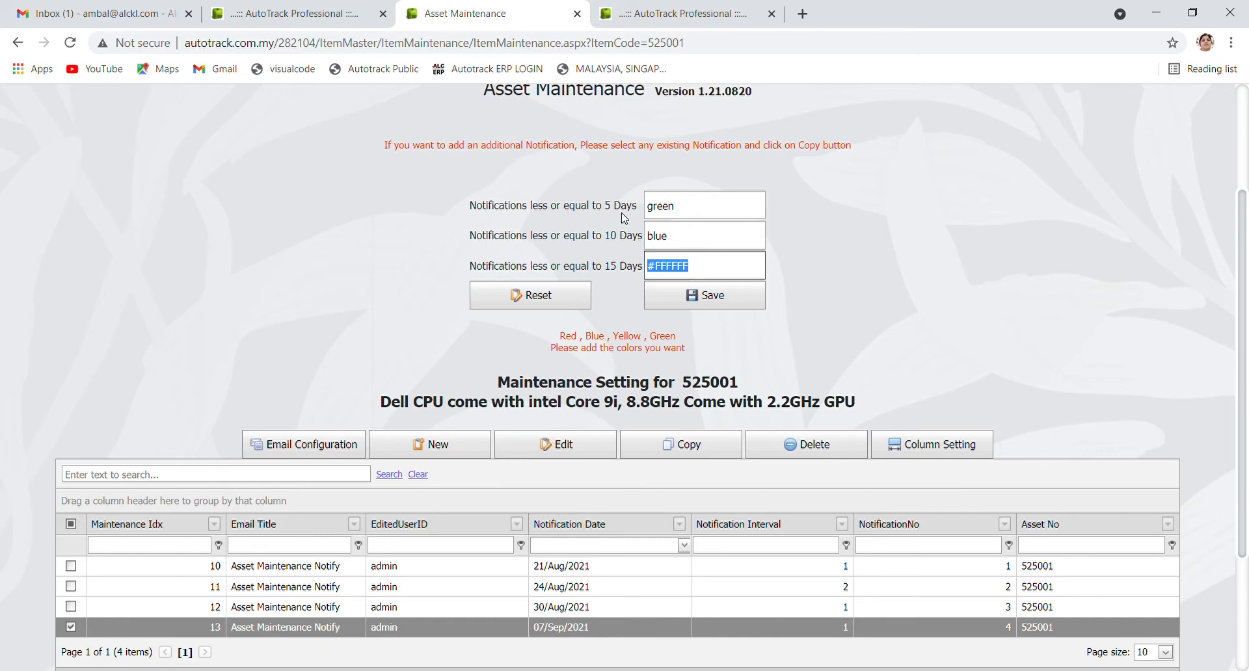
pyautogui.write('red')
pyautogui.click(718, 294)
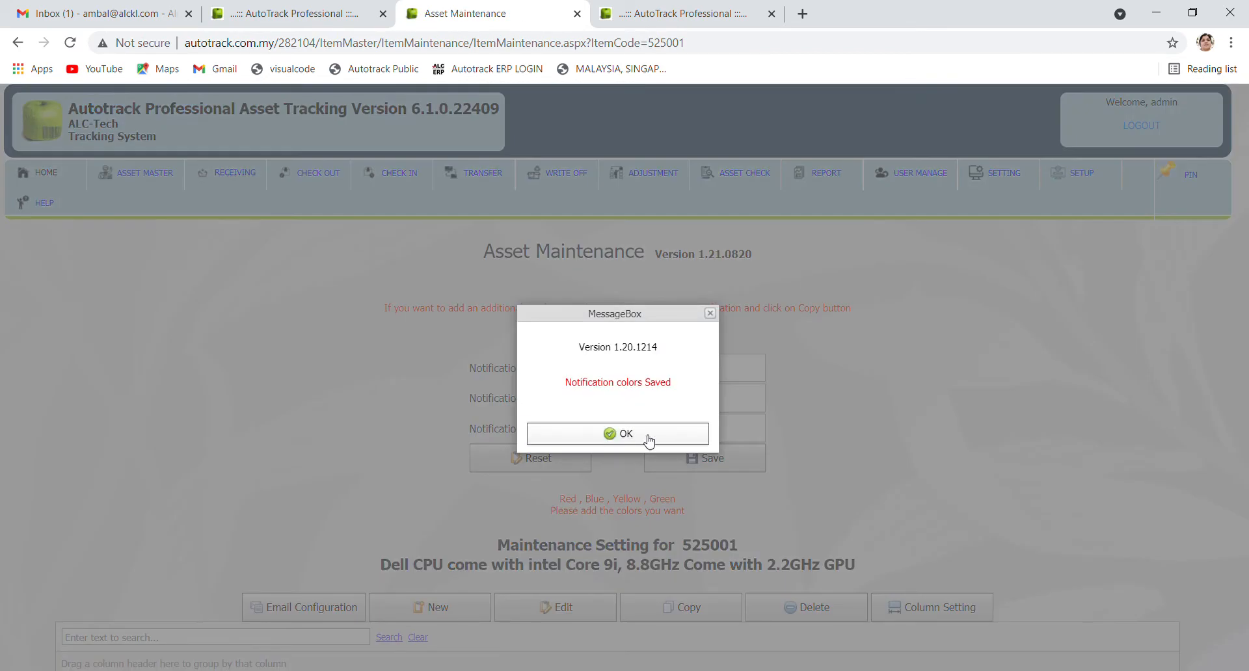
pyautogui.click(647, 439)
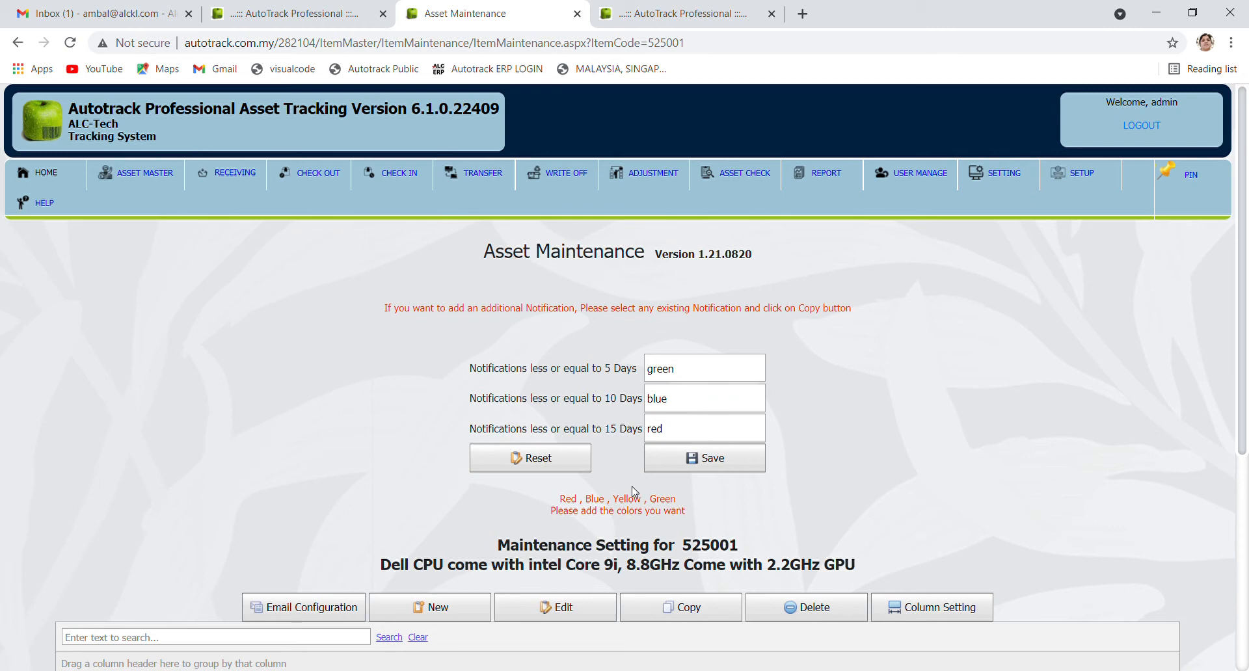
# Re-date notification 11 to 26 August, then settle it on 30 August
pyautogui.scroll(-4, 632, 488)
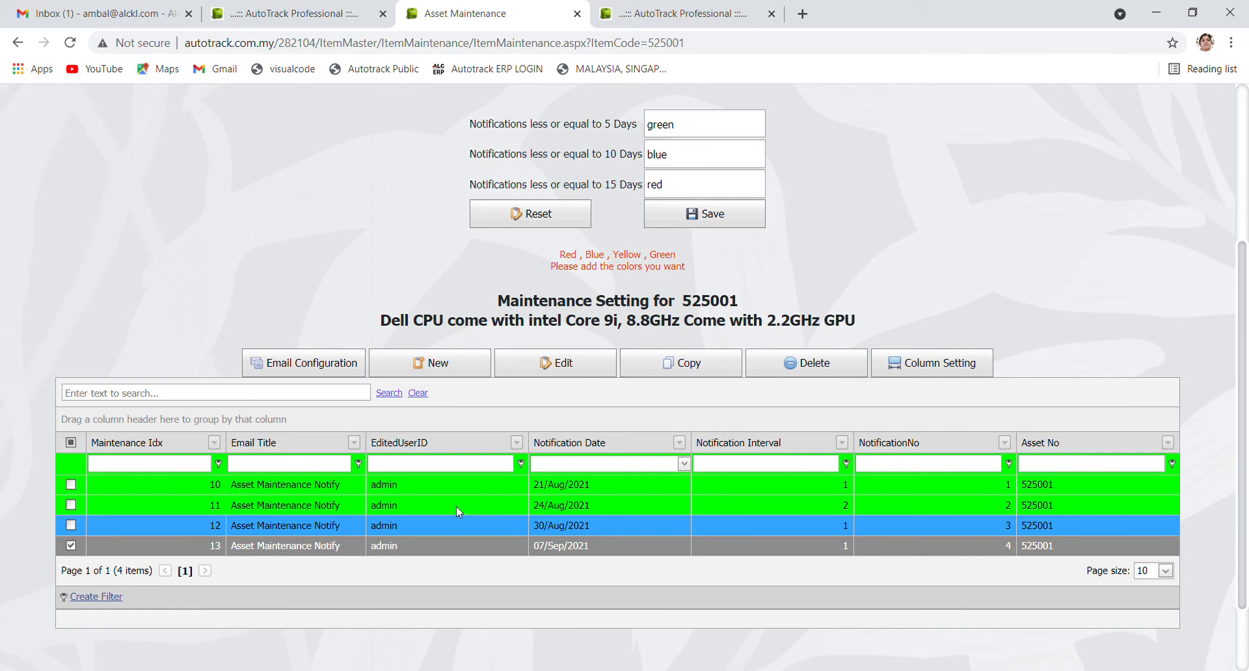
pyautogui.click(459, 510)
pyautogui.click(563, 364)
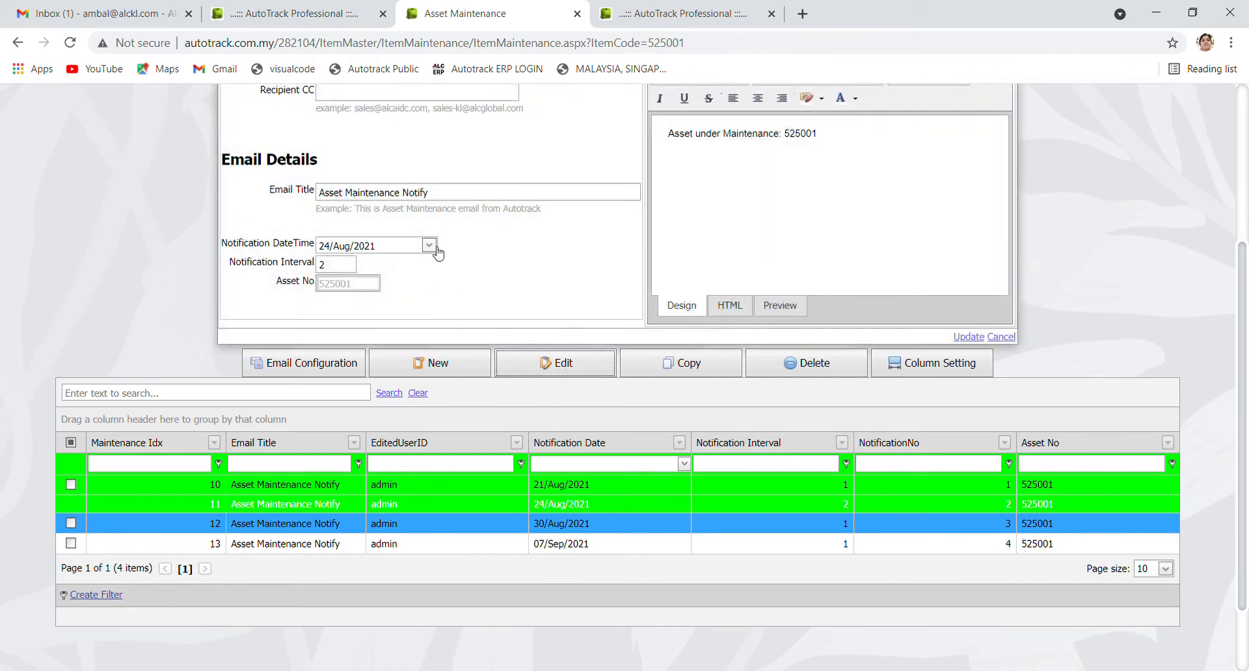
pyautogui.click(429, 245)
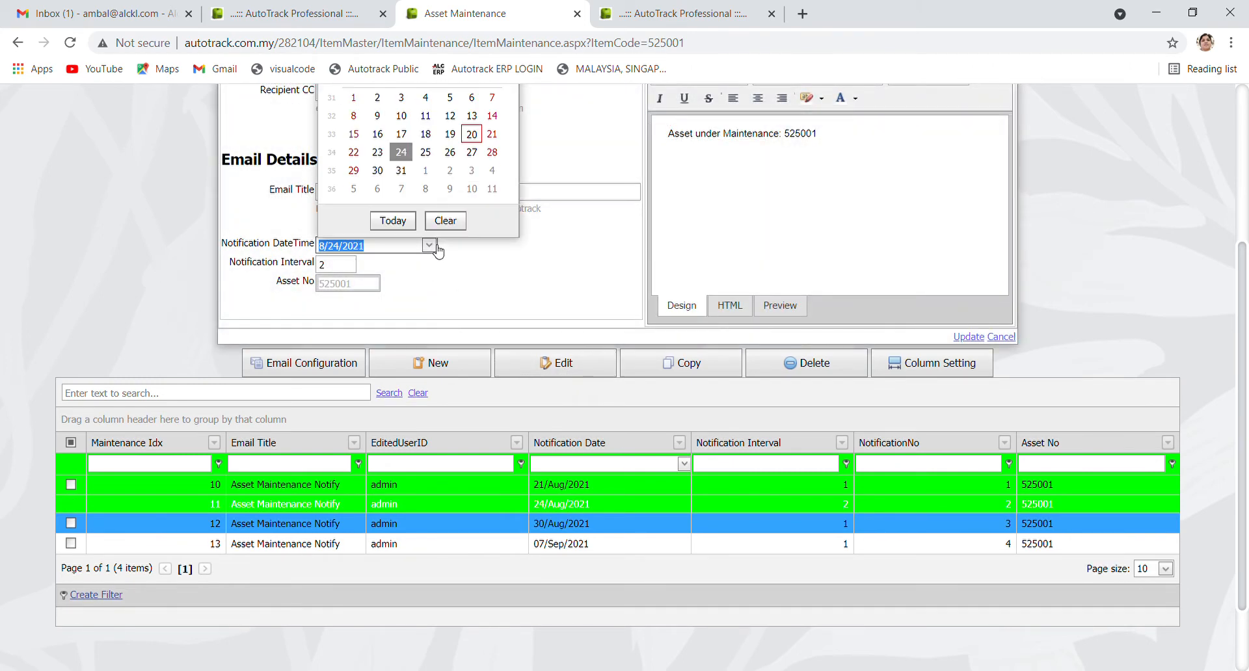
pyautogui.click(450, 152)
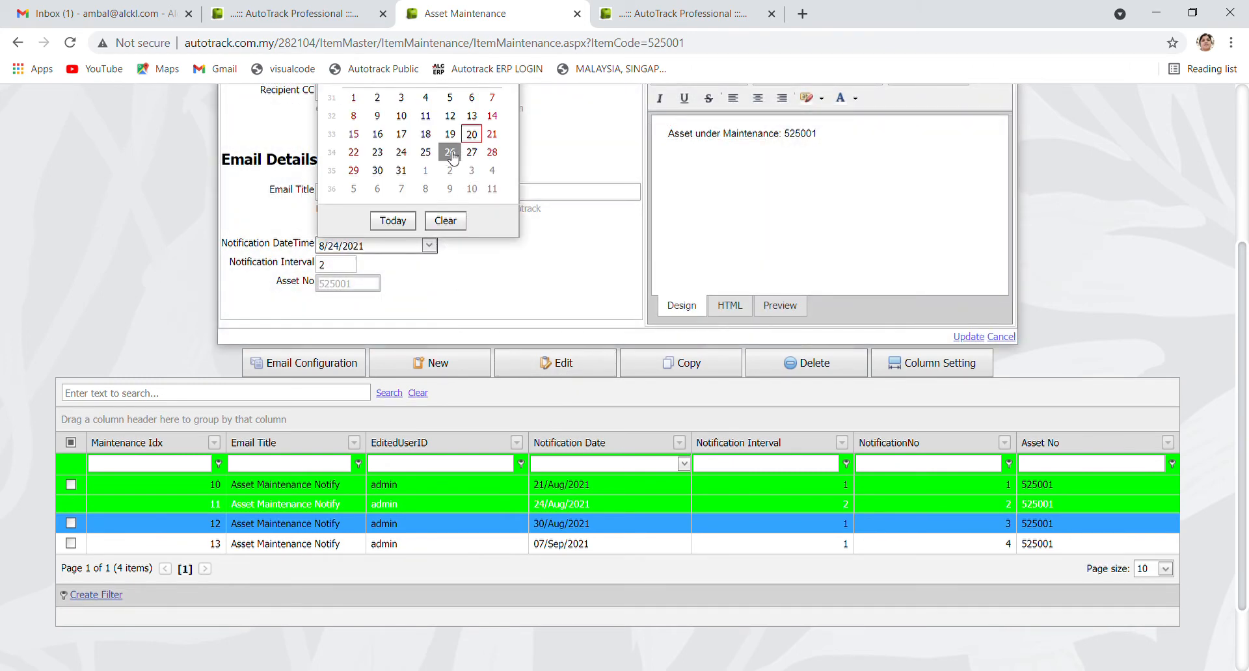
pyautogui.click(966, 337)
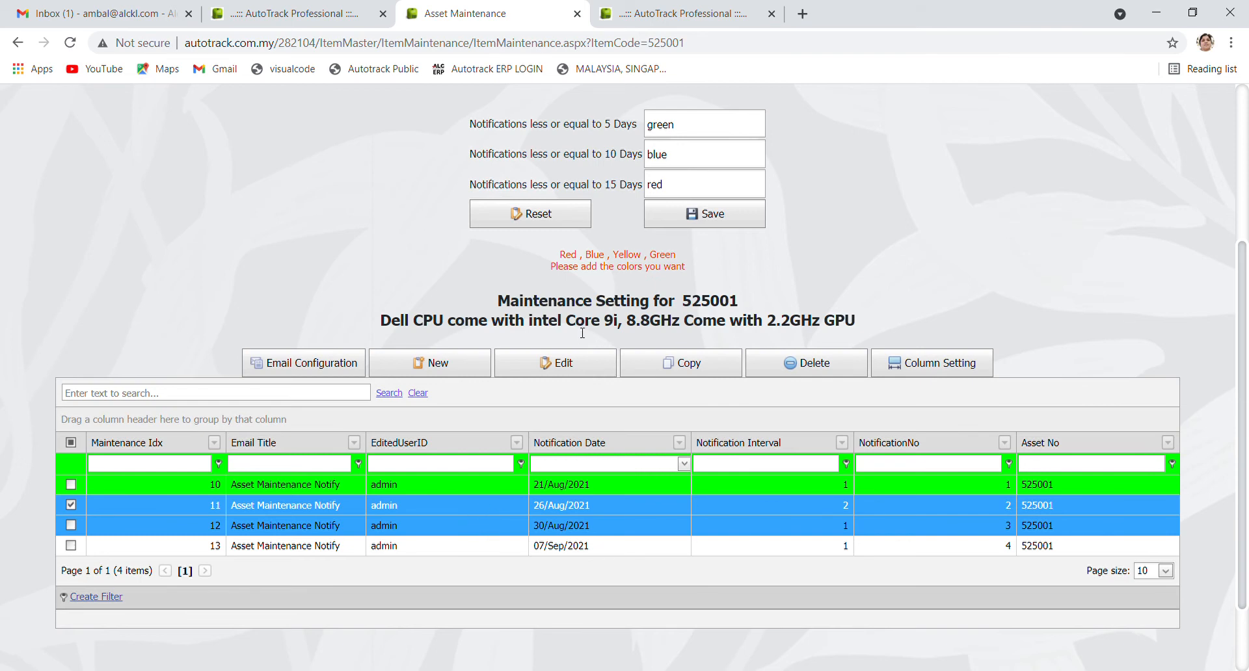
pyautogui.click(572, 363)
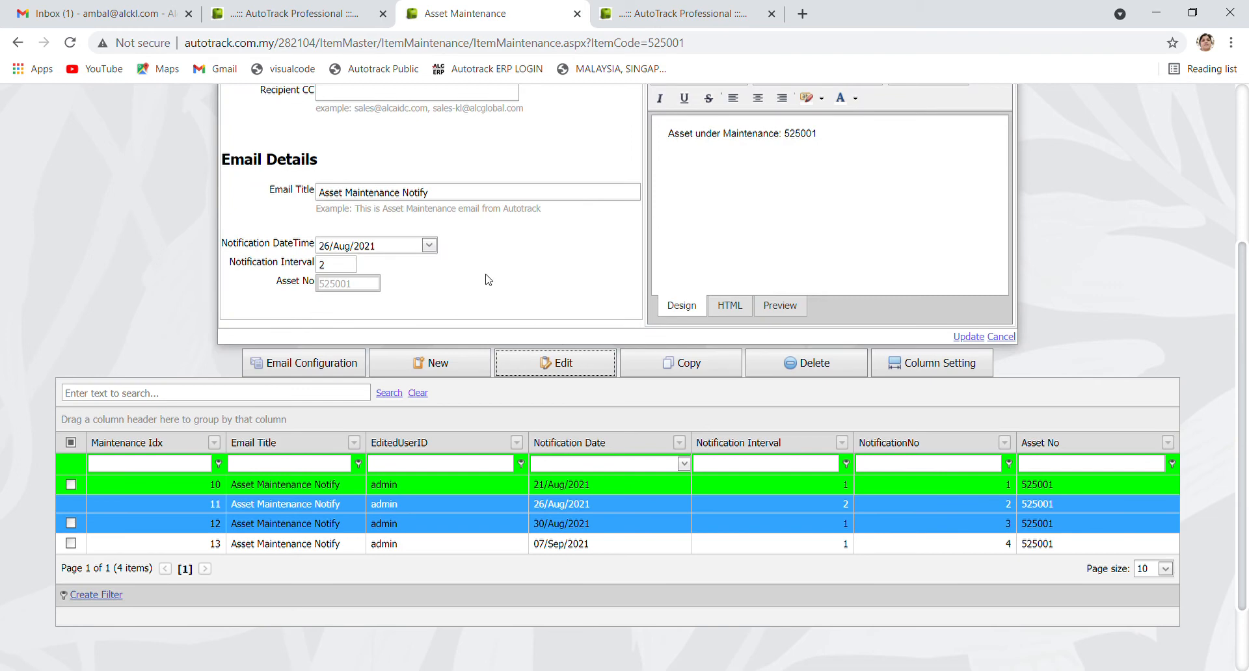
pyautogui.click(431, 248)
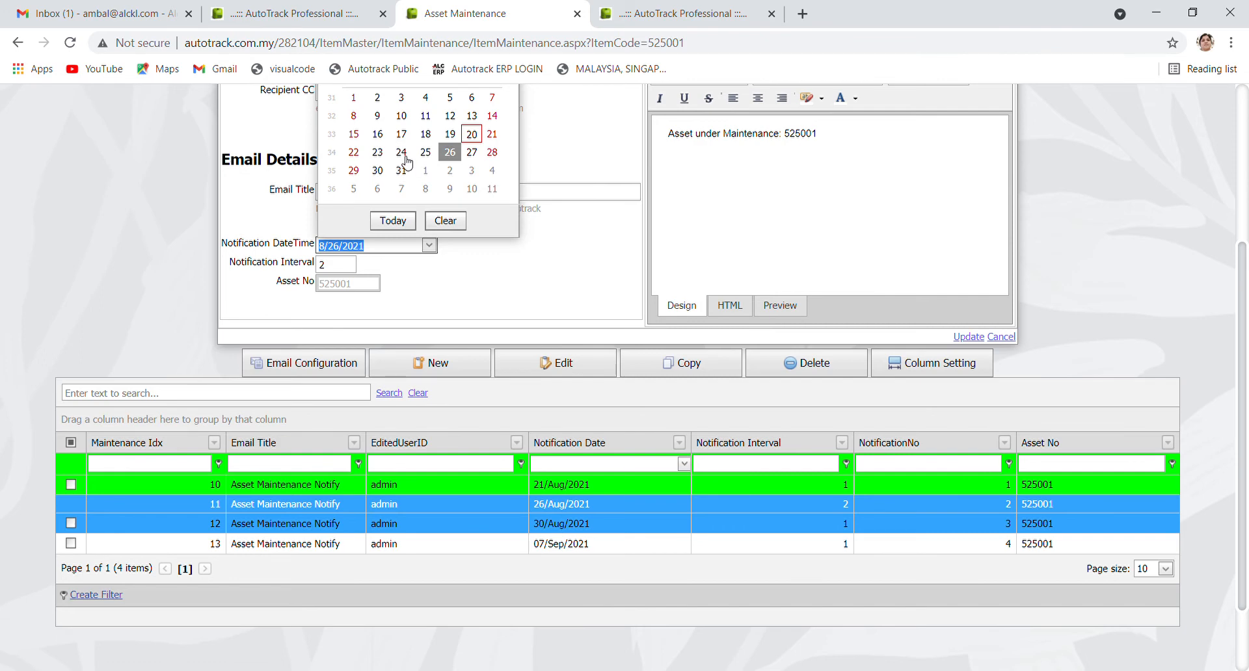
pyautogui.click(403, 154)
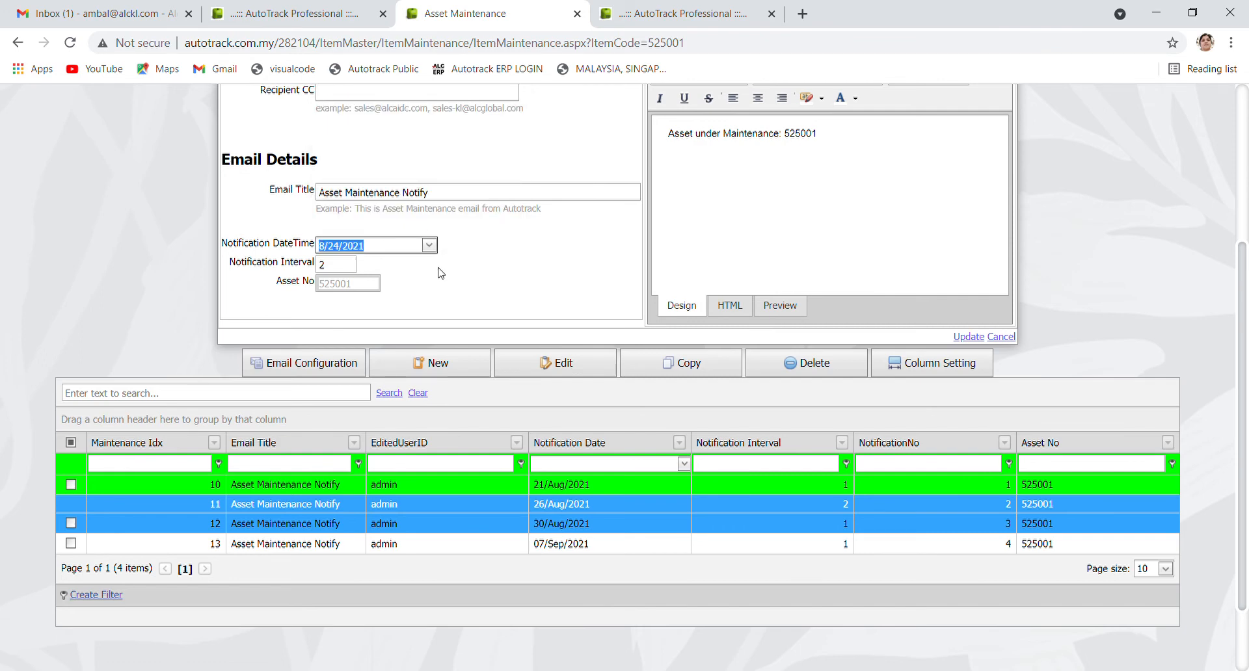
pyautogui.click(428, 245)
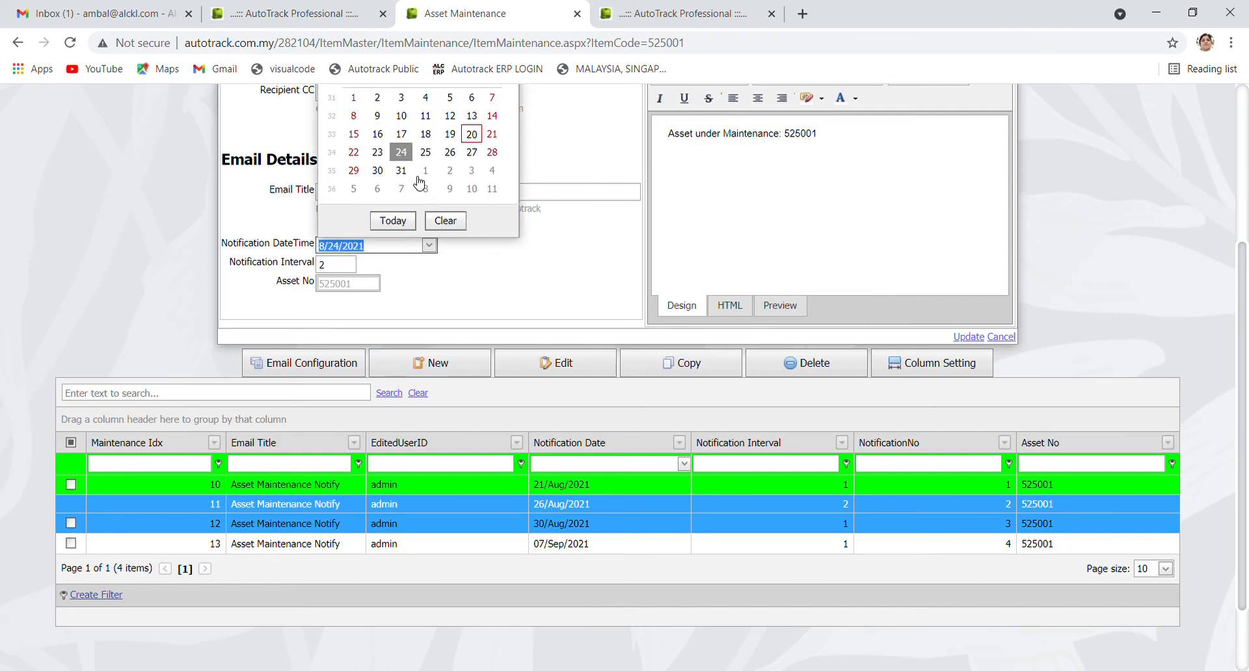
pyautogui.click(381, 175)
pyautogui.click(960, 338)
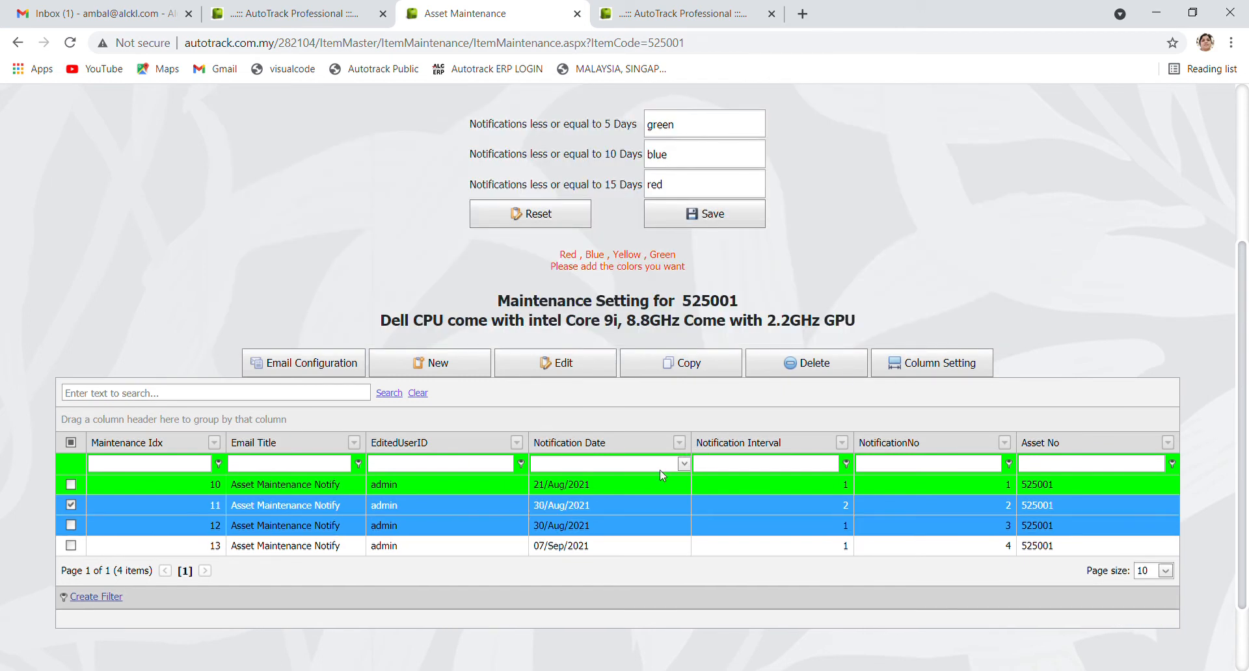
# Edit notification 11 again, briefly moving it to 26 August before restoring 30 August
pyautogui.scroll(1, 643, 533)
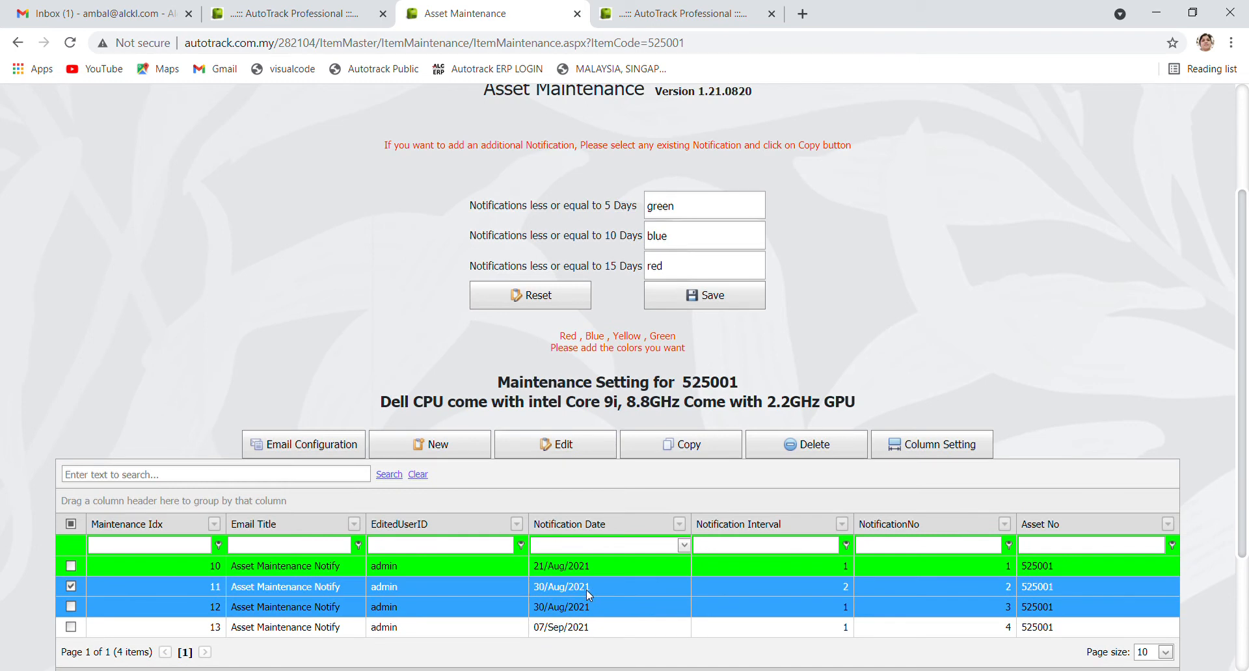
pyautogui.click(567, 441)
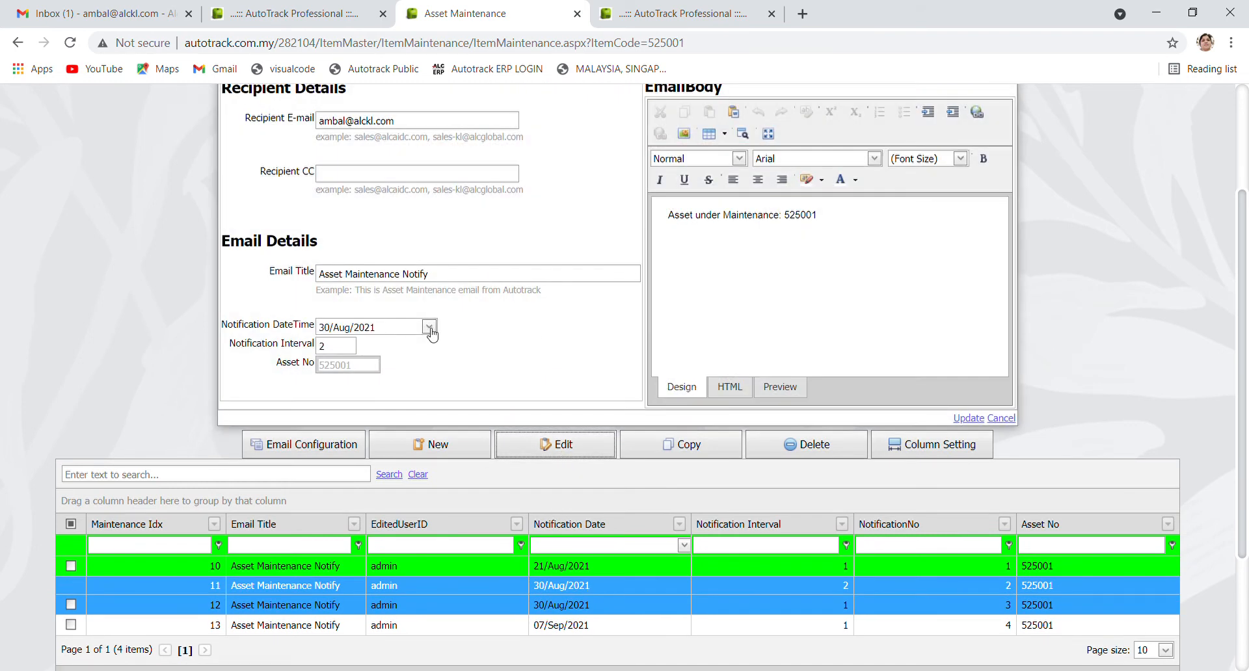
pyautogui.click(430, 327)
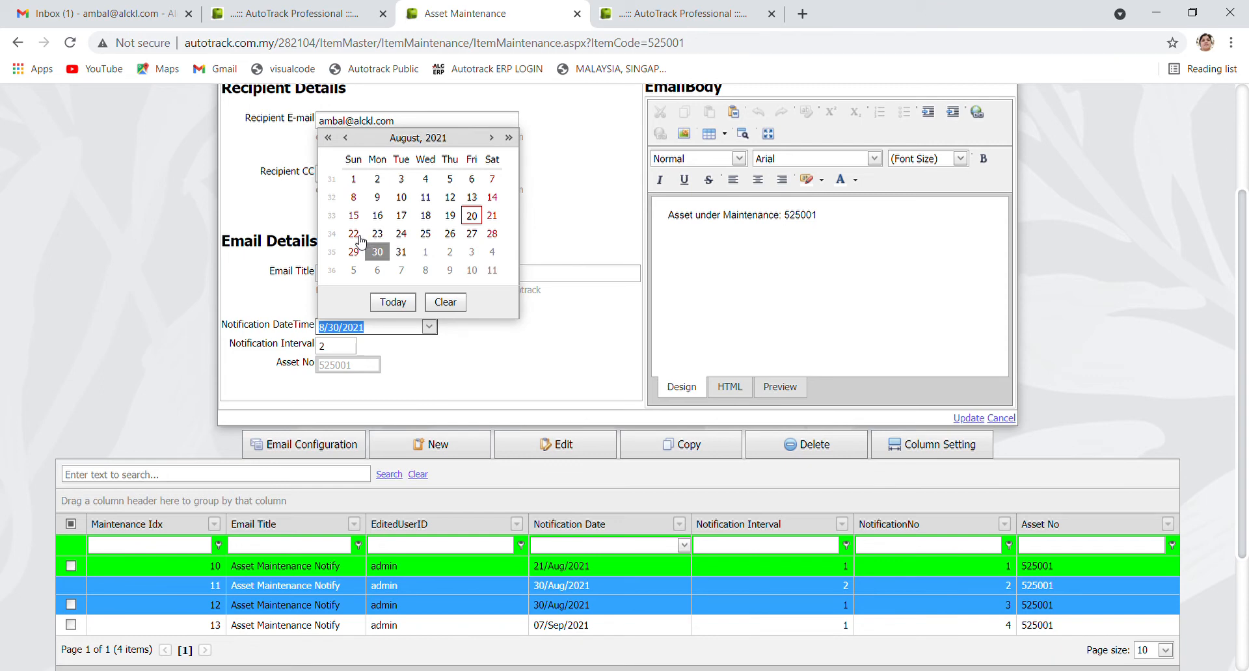
pyautogui.click(452, 236)
pyautogui.click(1000, 420)
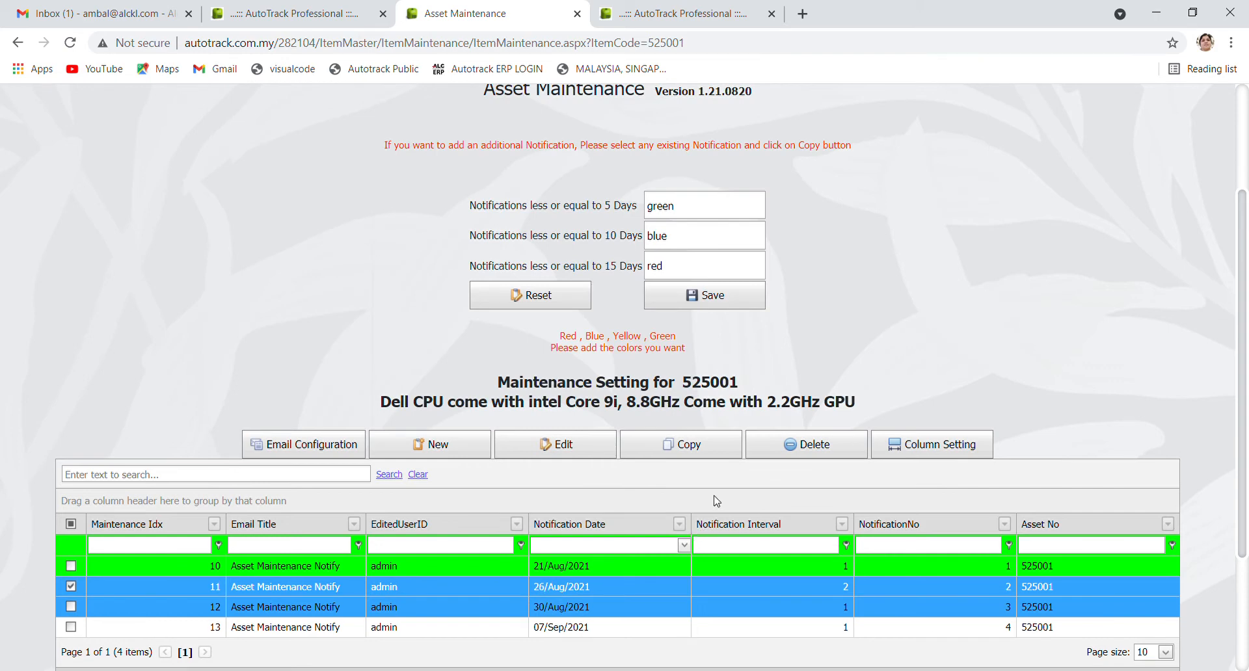
pyautogui.scroll(2, 714, 498)
pyautogui.scroll(-3, 715, 498)
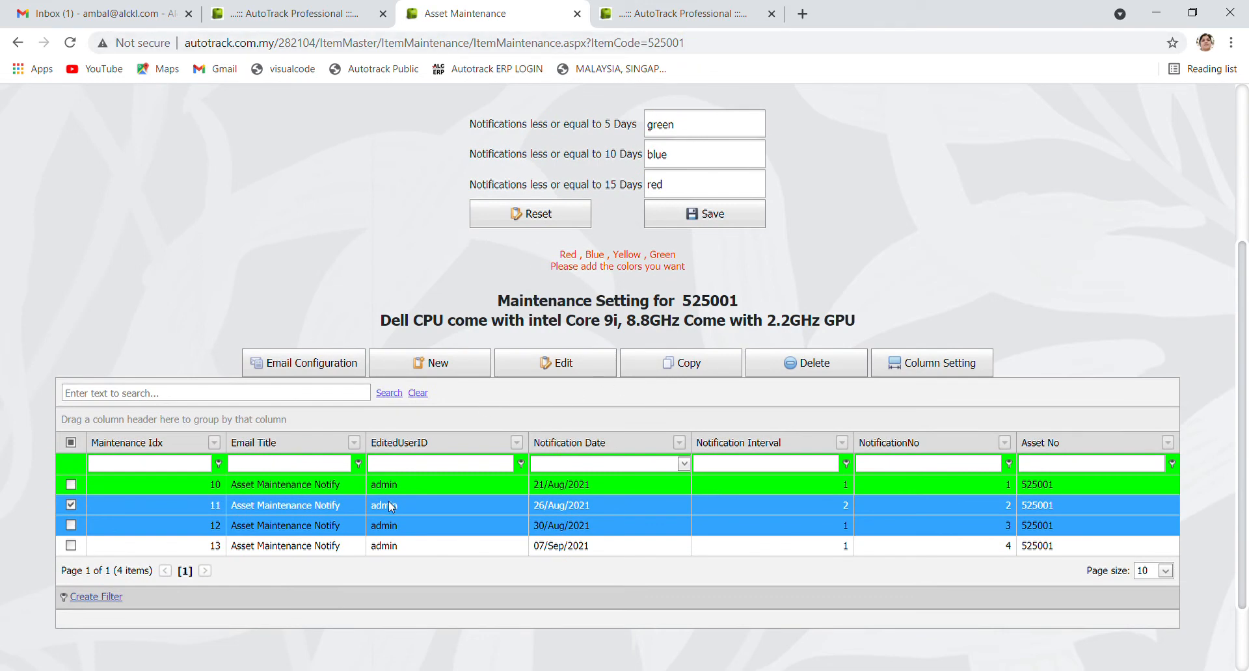
pyautogui.click(571, 363)
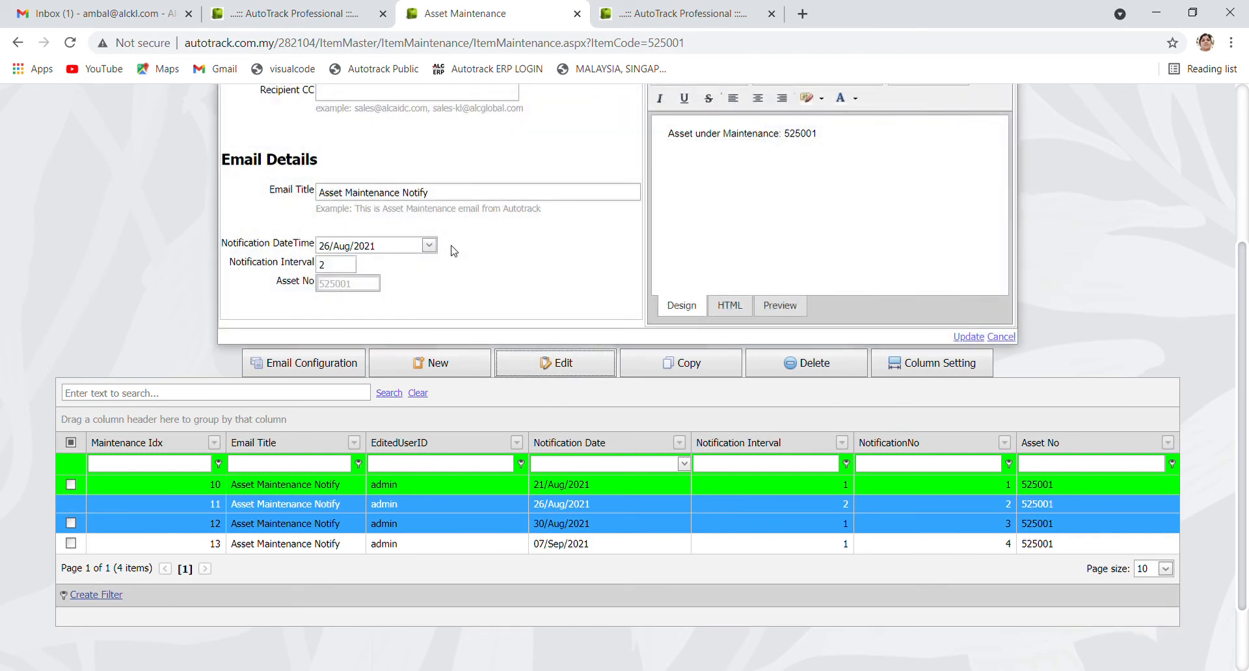
pyautogui.scroll(1, 455, 253)
pyautogui.click(430, 327)
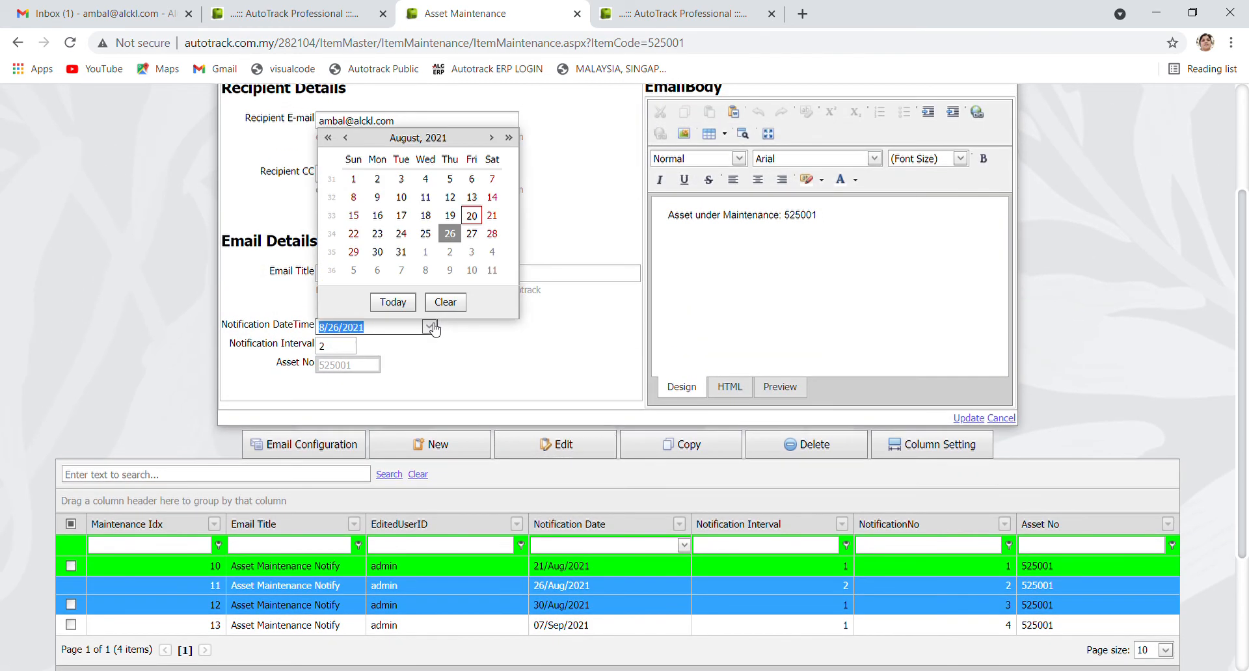
pyautogui.click(381, 264)
pyautogui.click(981, 417)
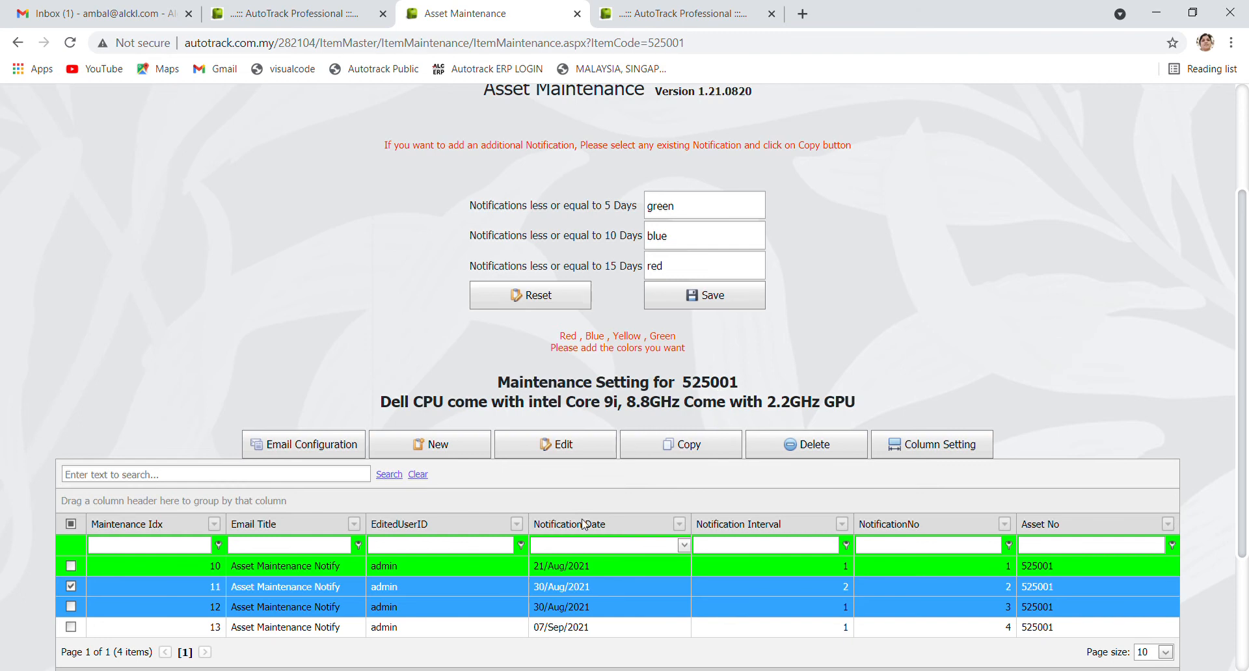
# Move notification 12 to 31 August 2021 and select notification 13
pyautogui.click(584, 607)
pyautogui.click(556, 447)
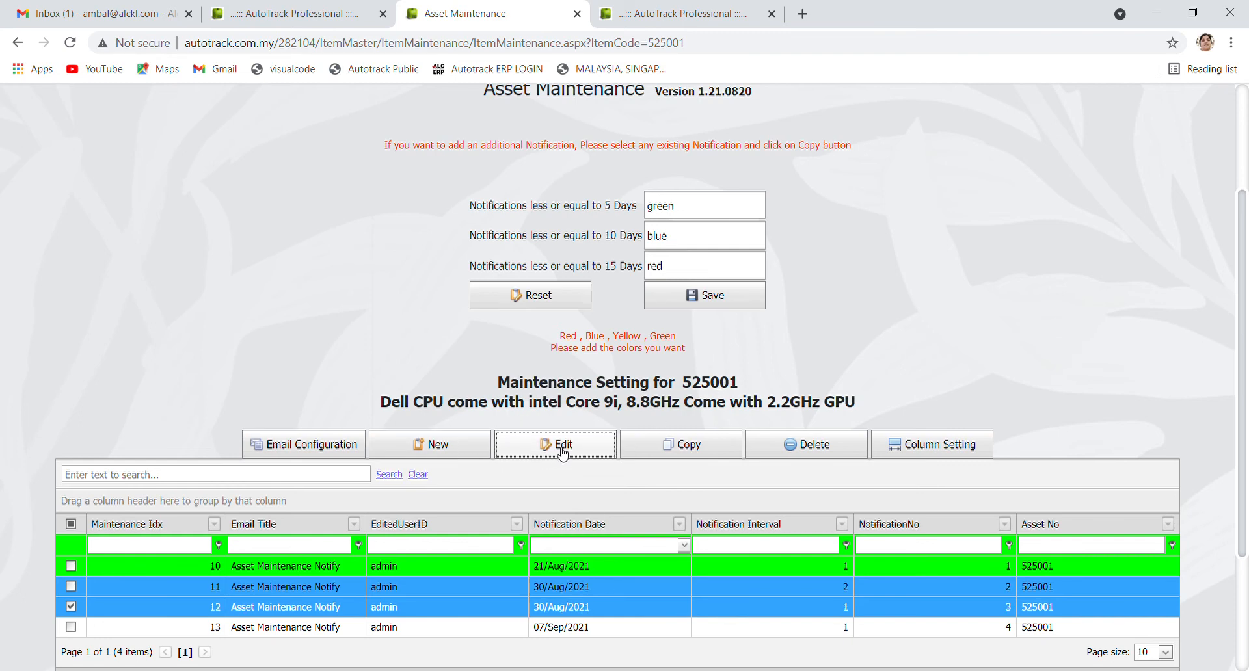
pyautogui.click(429, 327)
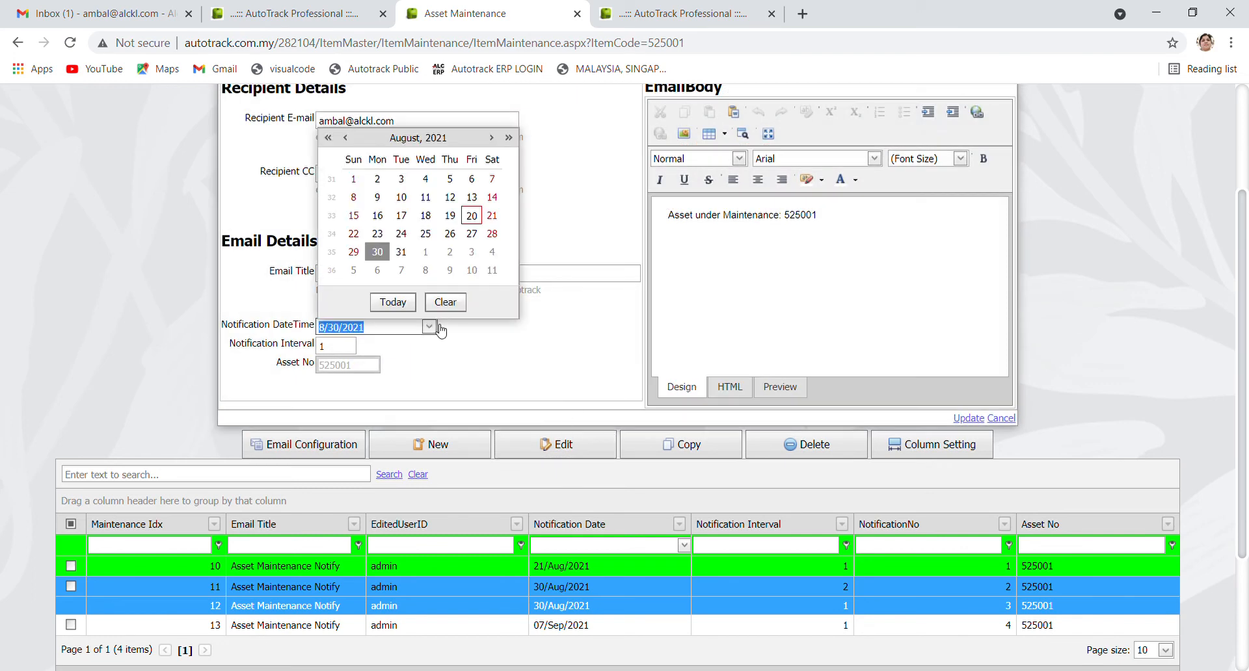
pyautogui.click(402, 252)
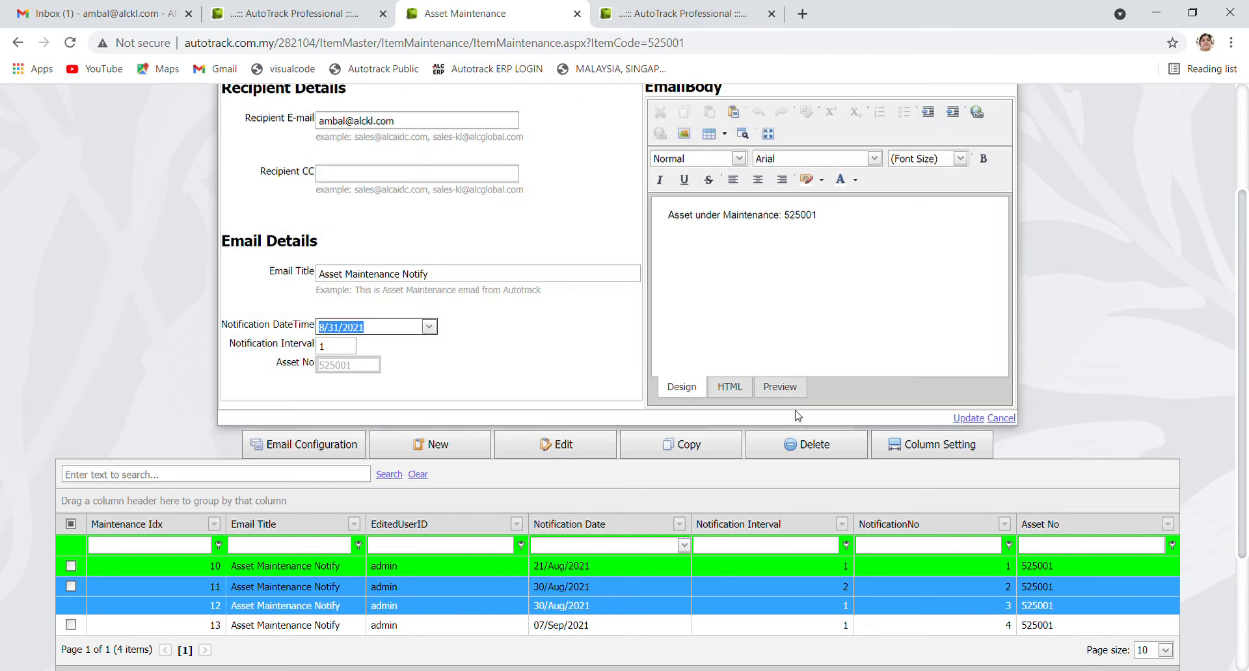
pyautogui.click(967, 418)
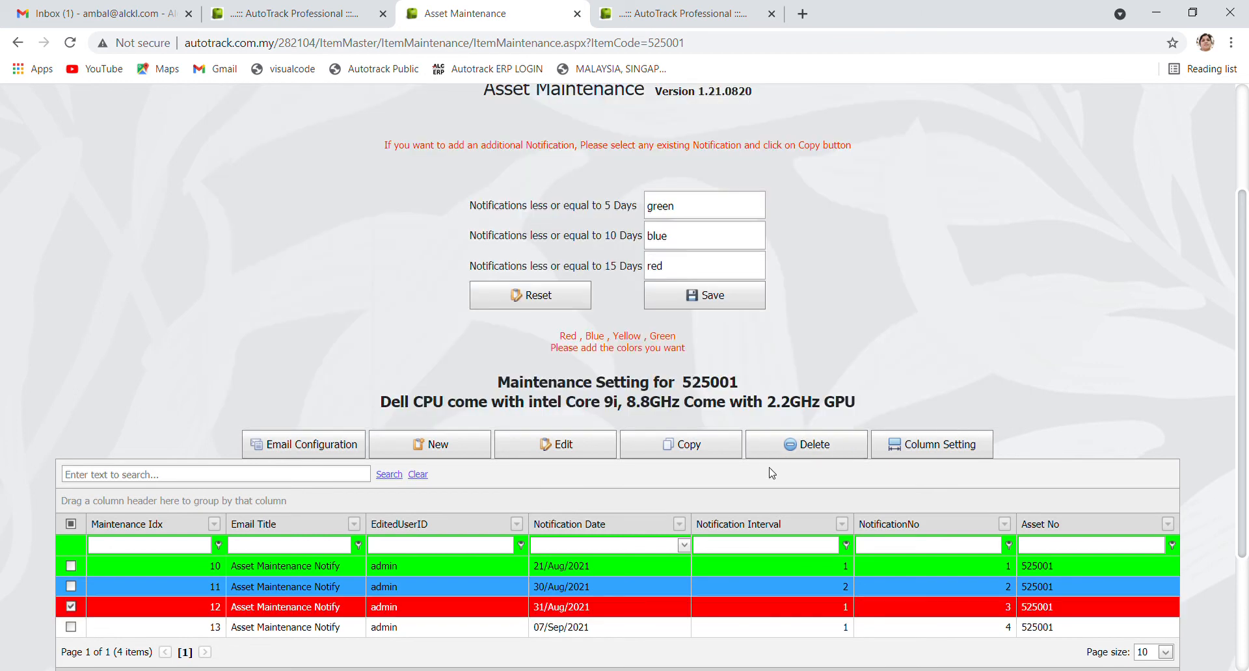
pyautogui.scroll(-3, 768, 482)
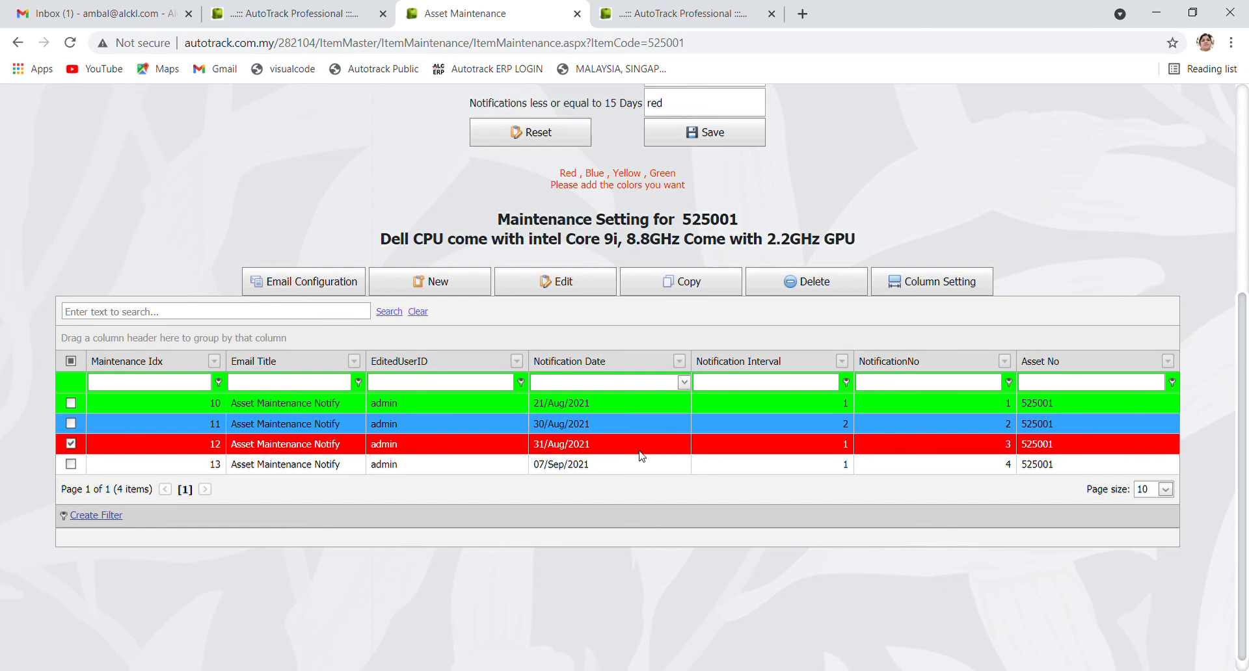
pyautogui.scroll(3, 628, 455)
pyautogui.scroll(-1, 611, 464)
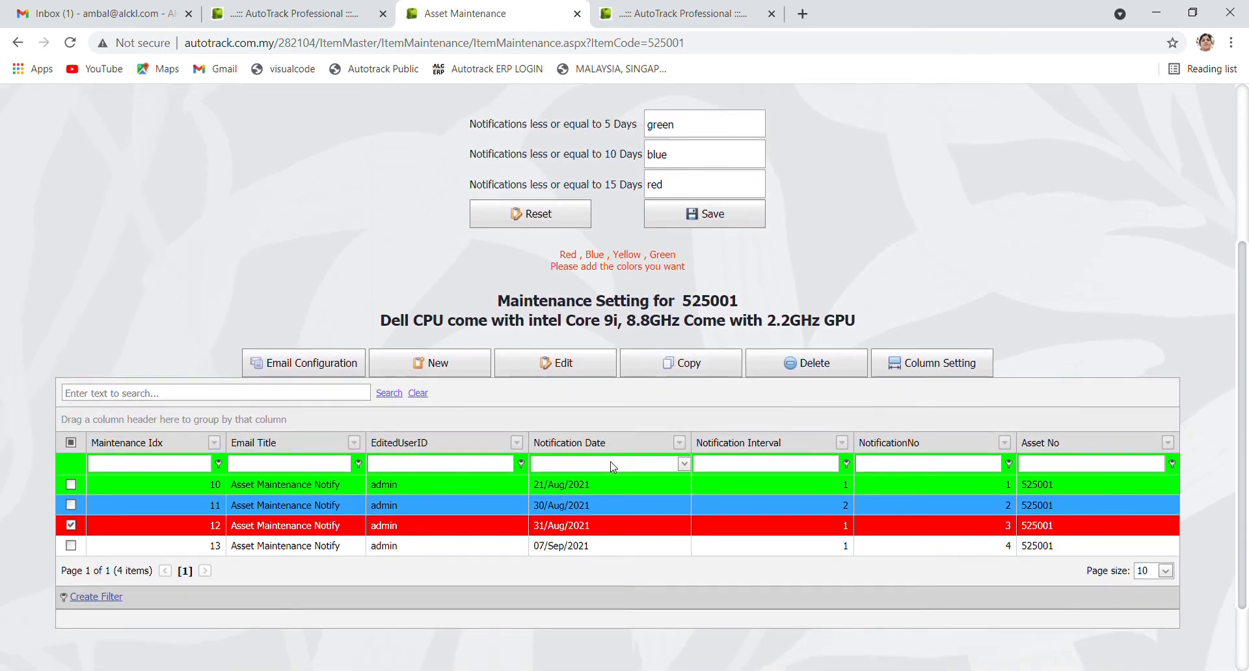
pyautogui.click(137, 549)
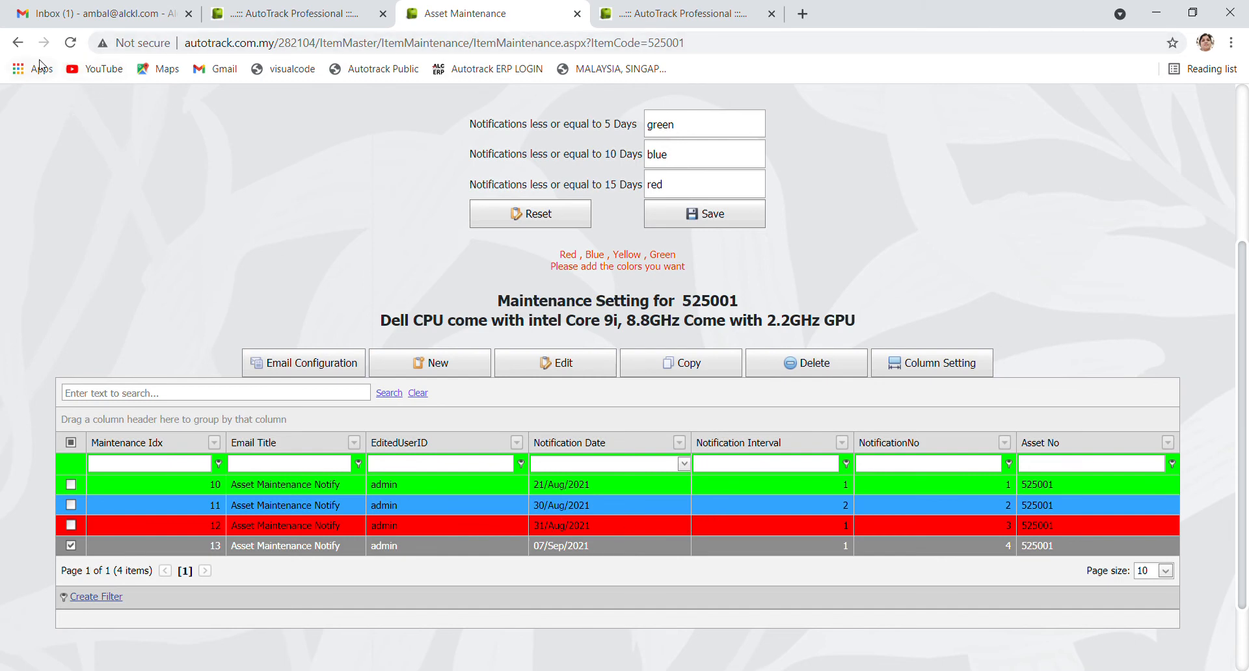
pyautogui.scroll(2, 251, 186)
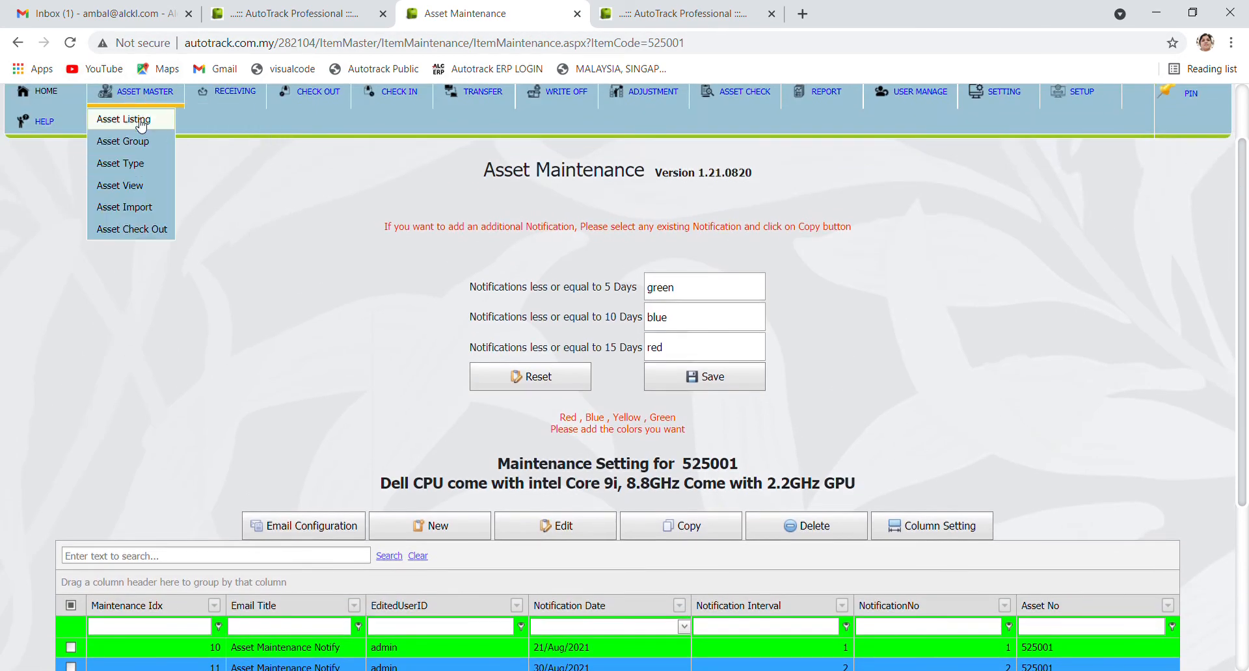
# Open asset 525001's details from the asset listing, then return to the list
pyautogui.click(124, 119)
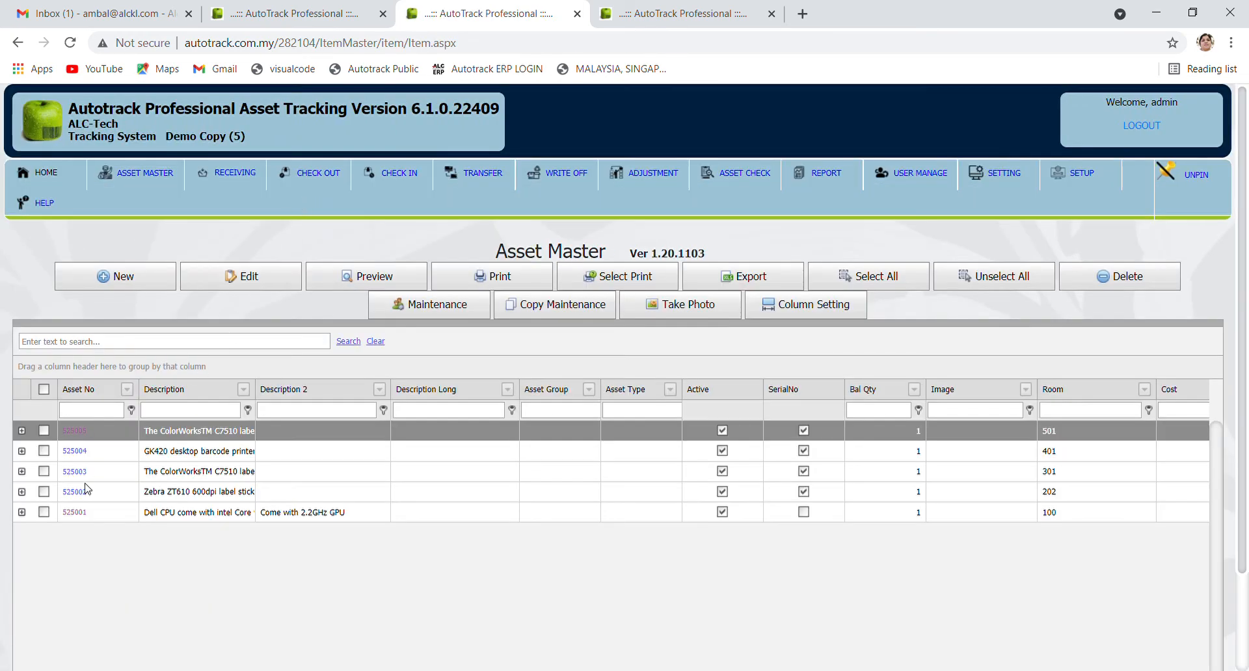
pyautogui.click(75, 513)
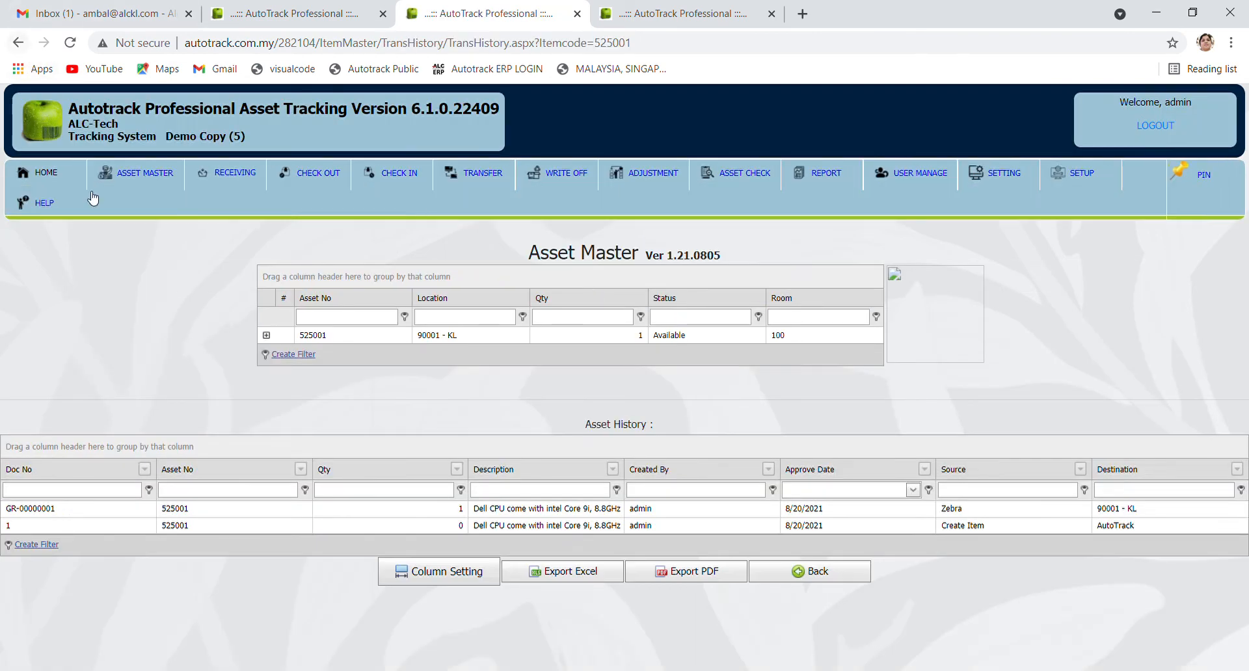
pyautogui.click(17, 42)
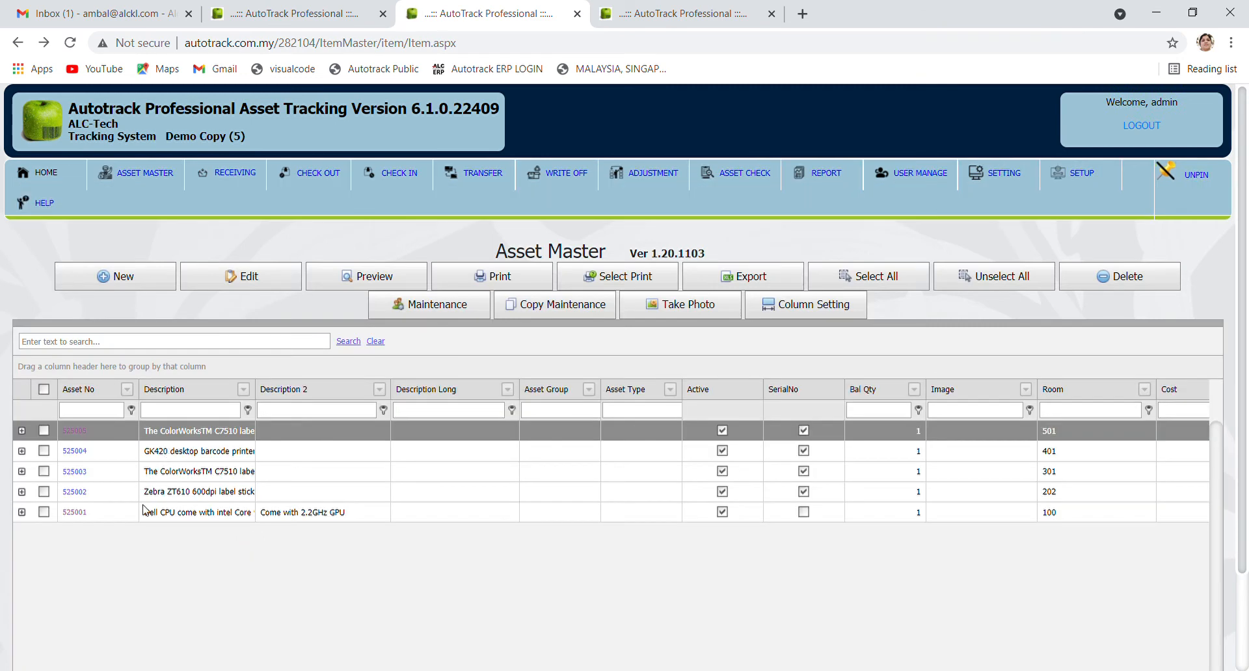
# Copy asset 525001's four maintenance notifications to asset 525004 and reopen 525001's maintenance settings
pyautogui.click(44, 512)
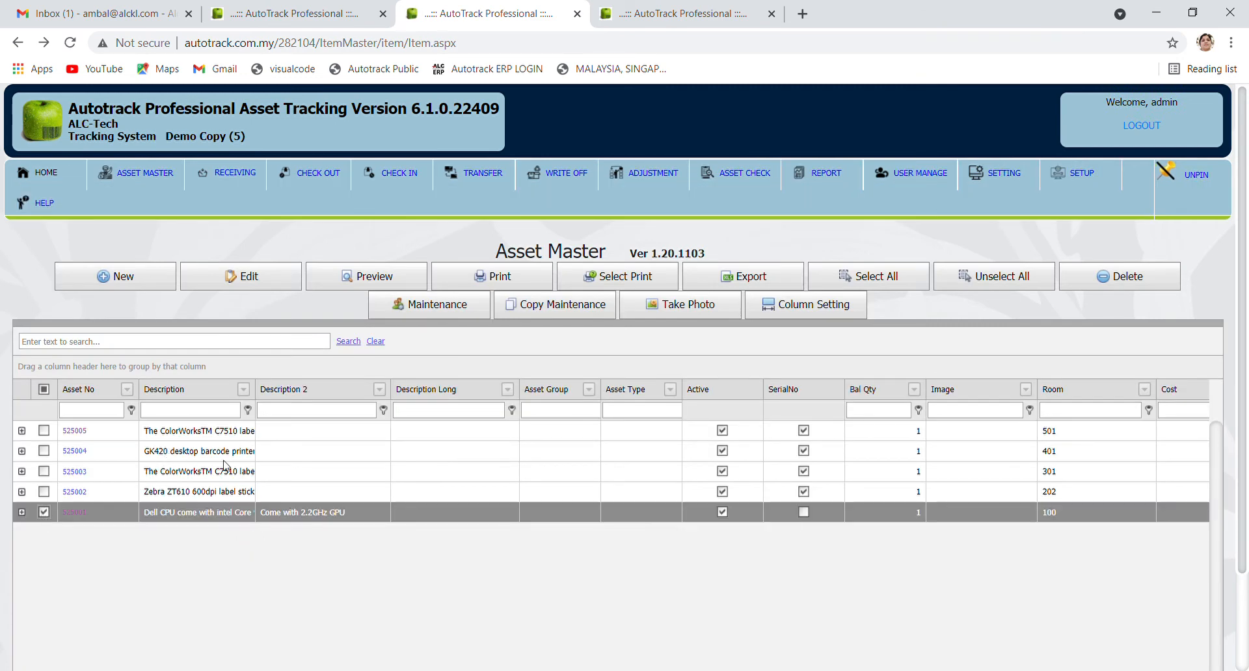
pyautogui.click(562, 312)
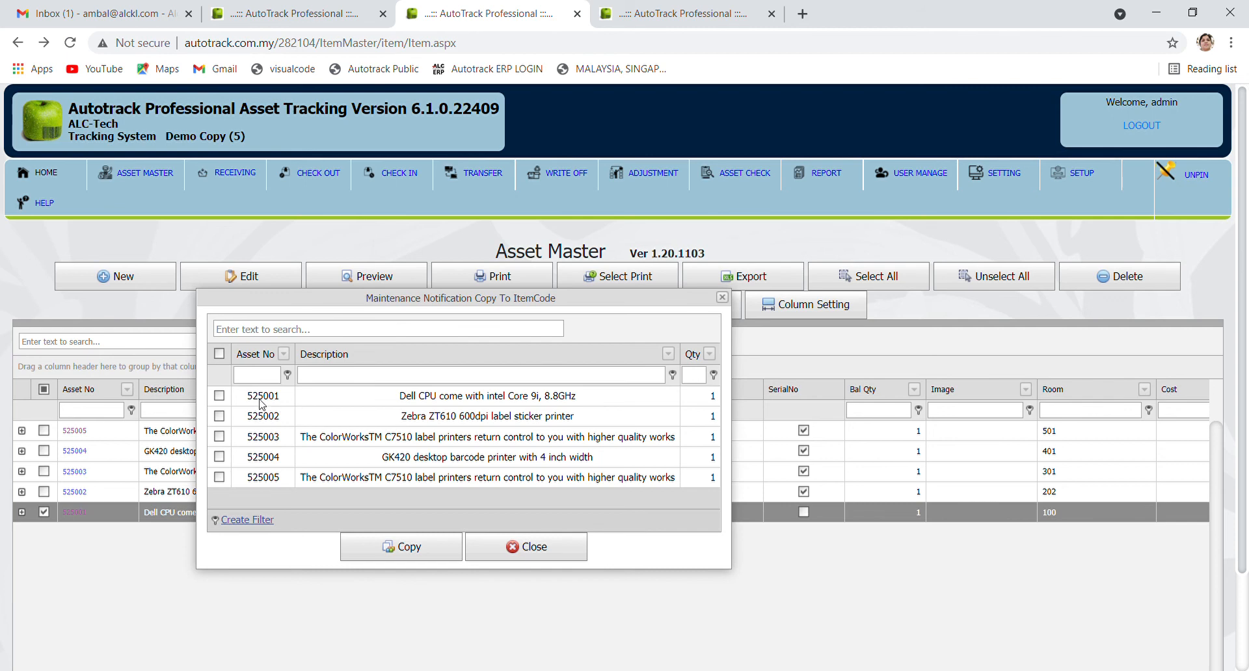
pyautogui.click(220, 457)
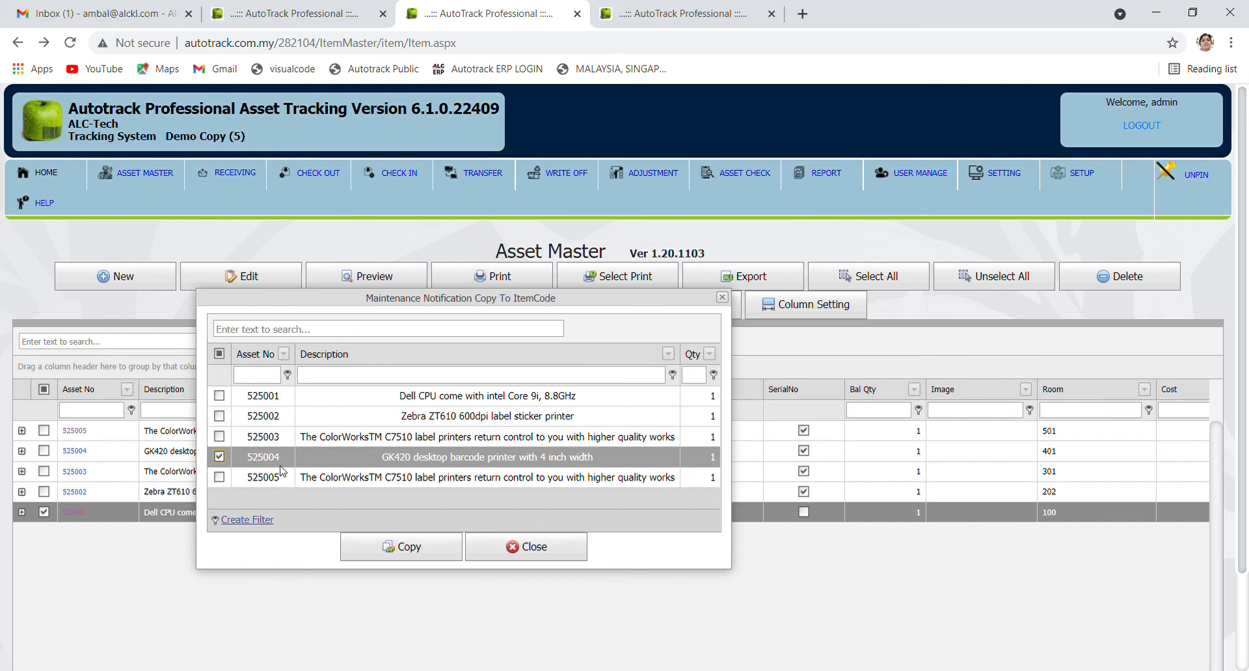
pyautogui.click(402, 548)
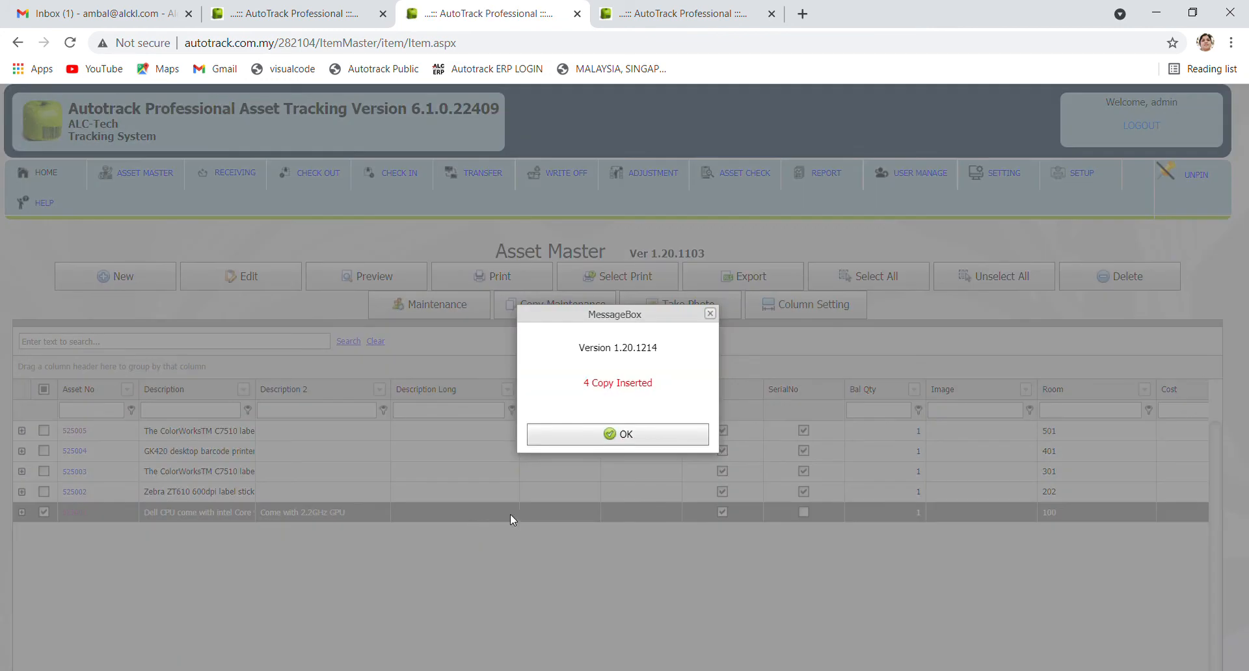
pyautogui.click(623, 436)
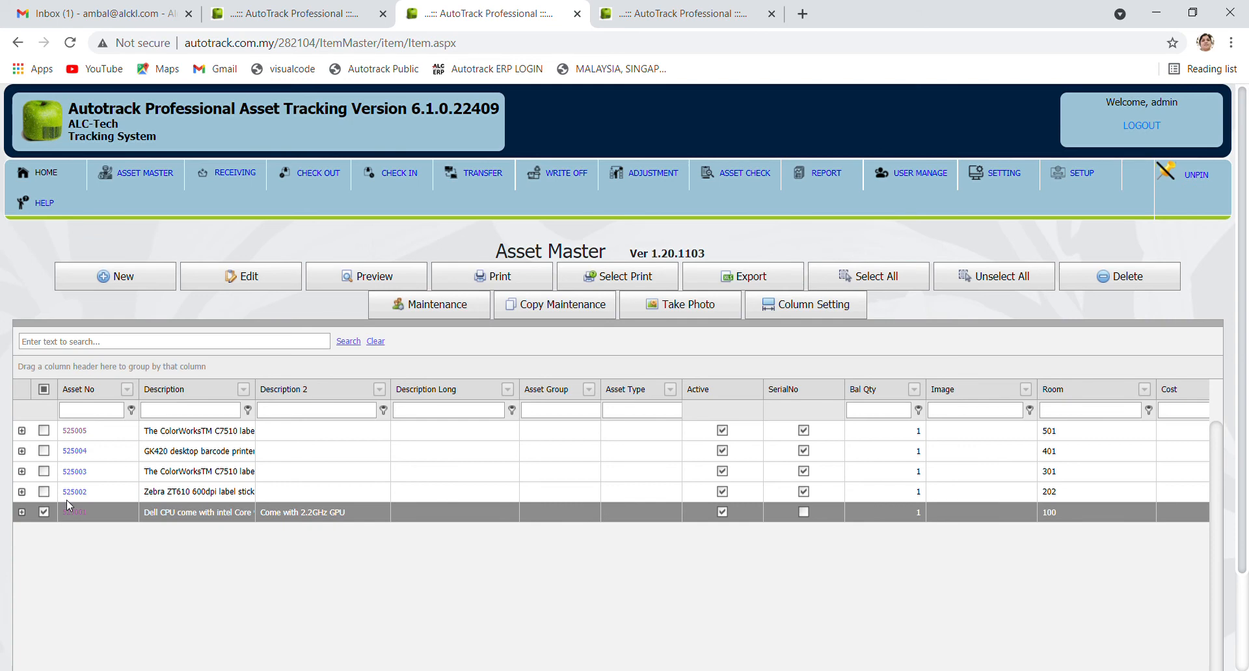
pyautogui.click(430, 304)
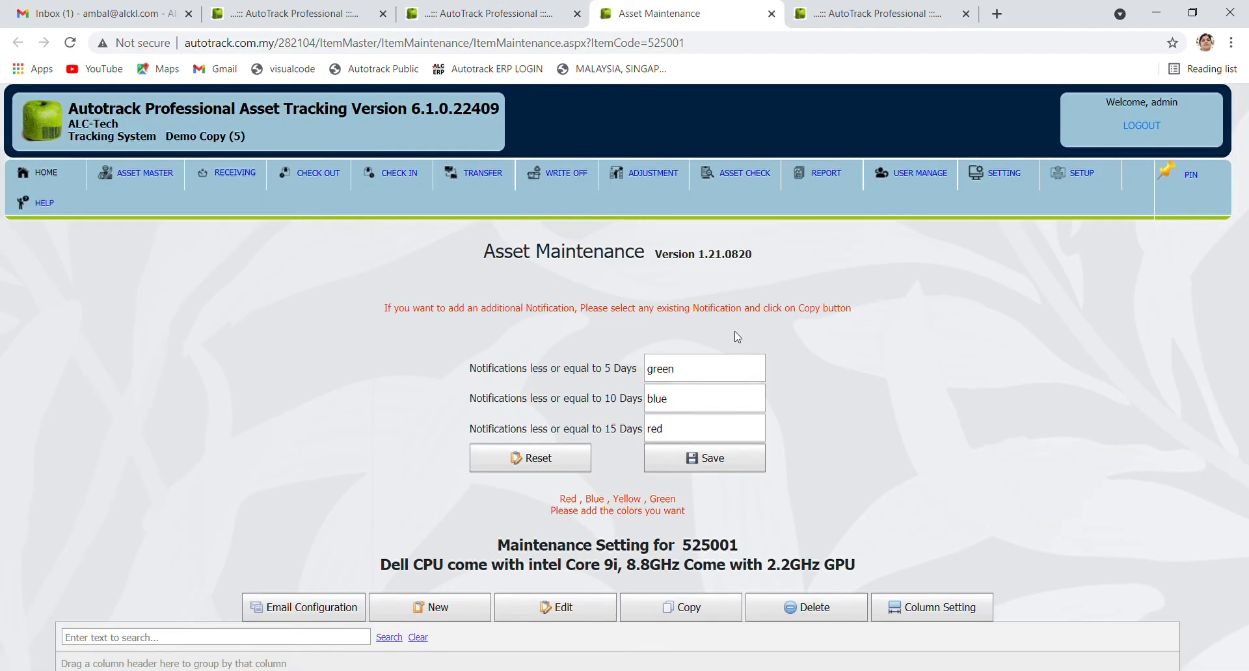
# Remove '?ItemCode=525001' from the address to list maintenance for all assets, showing eight rows
pyautogui.scroll(-3, 745, 339)
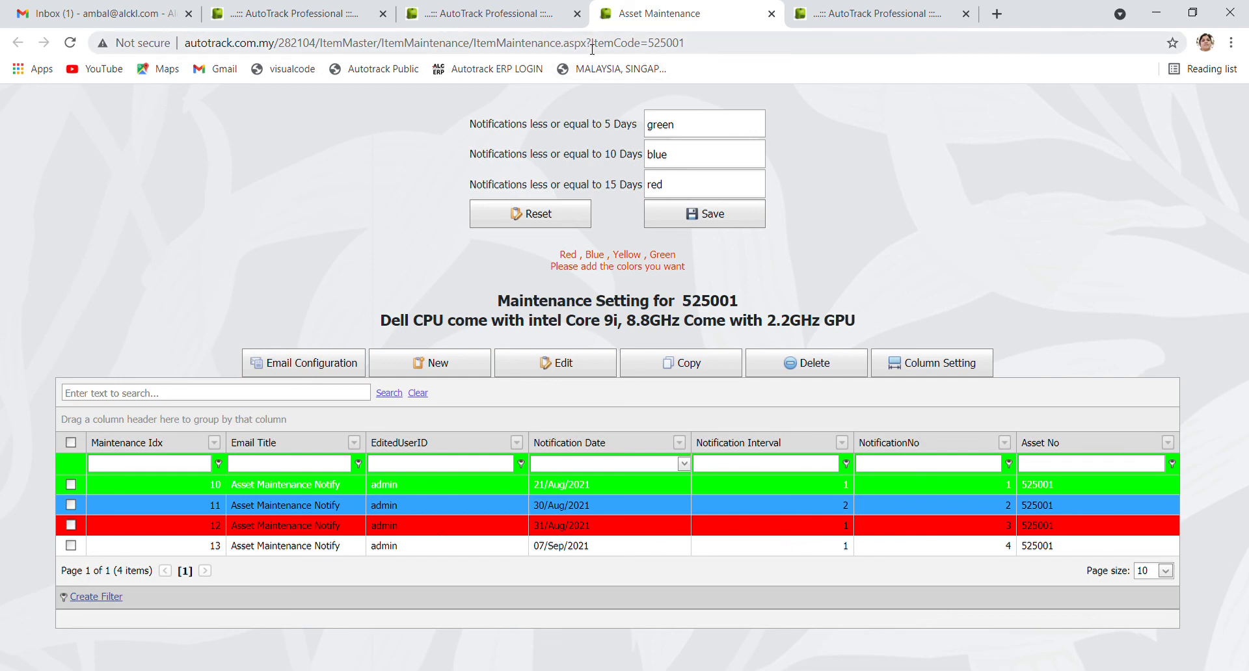
pyautogui.moveTo(592, 48); pyautogui.dragTo(713, 54)
pyautogui.press('BackSpace')
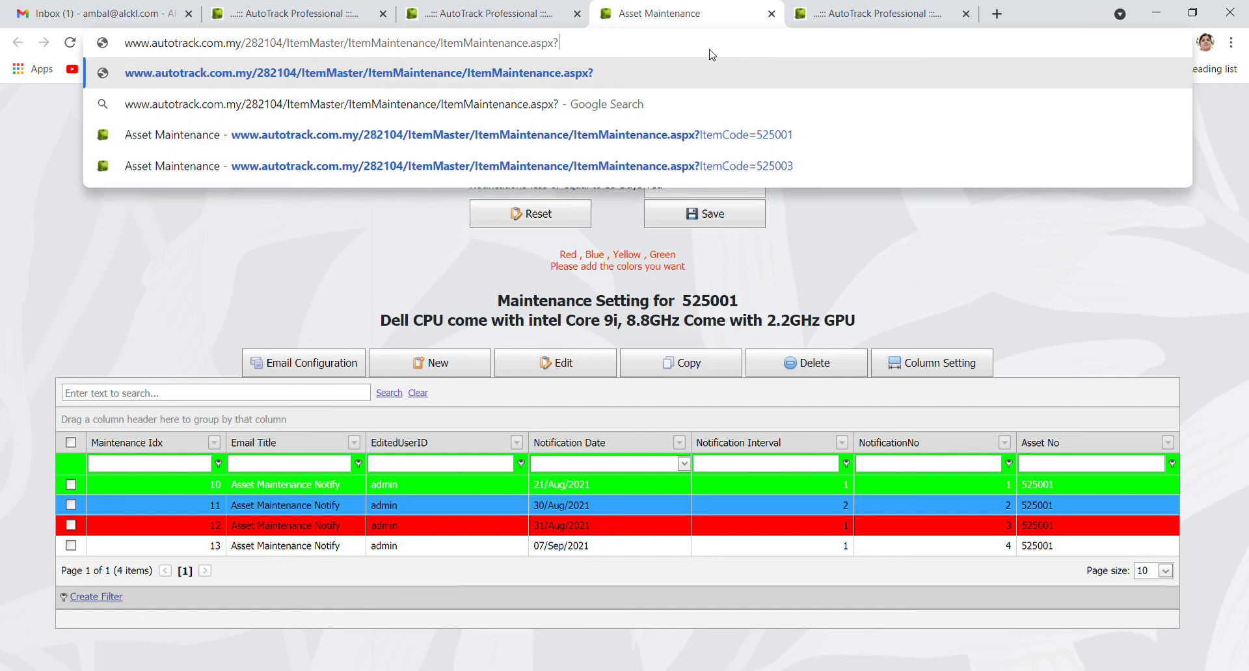
pyautogui.press('BackSpace')
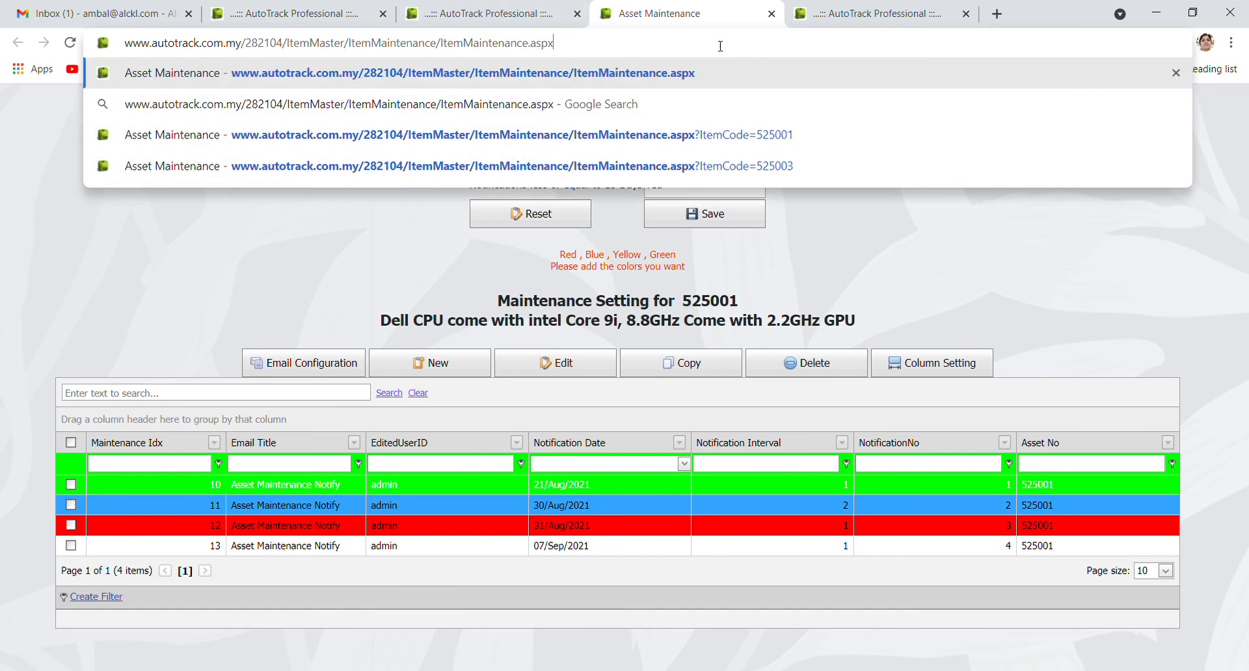
pyautogui.press('Return')
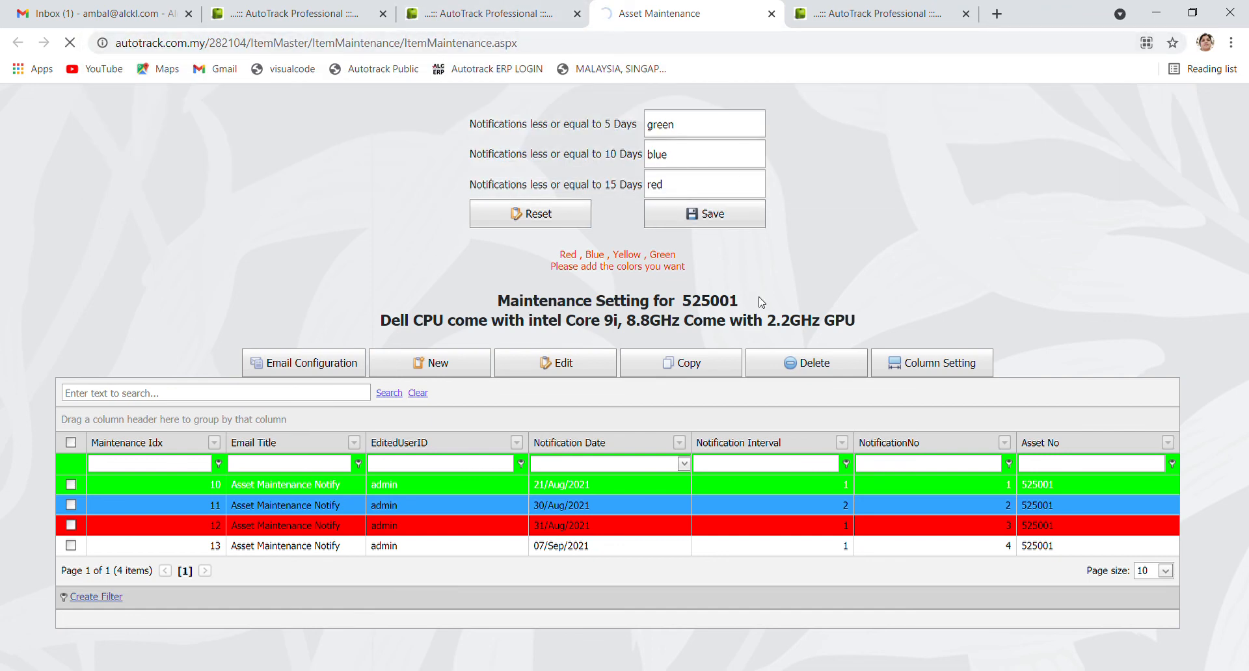
pyautogui.scroll(-4, 867, 454)
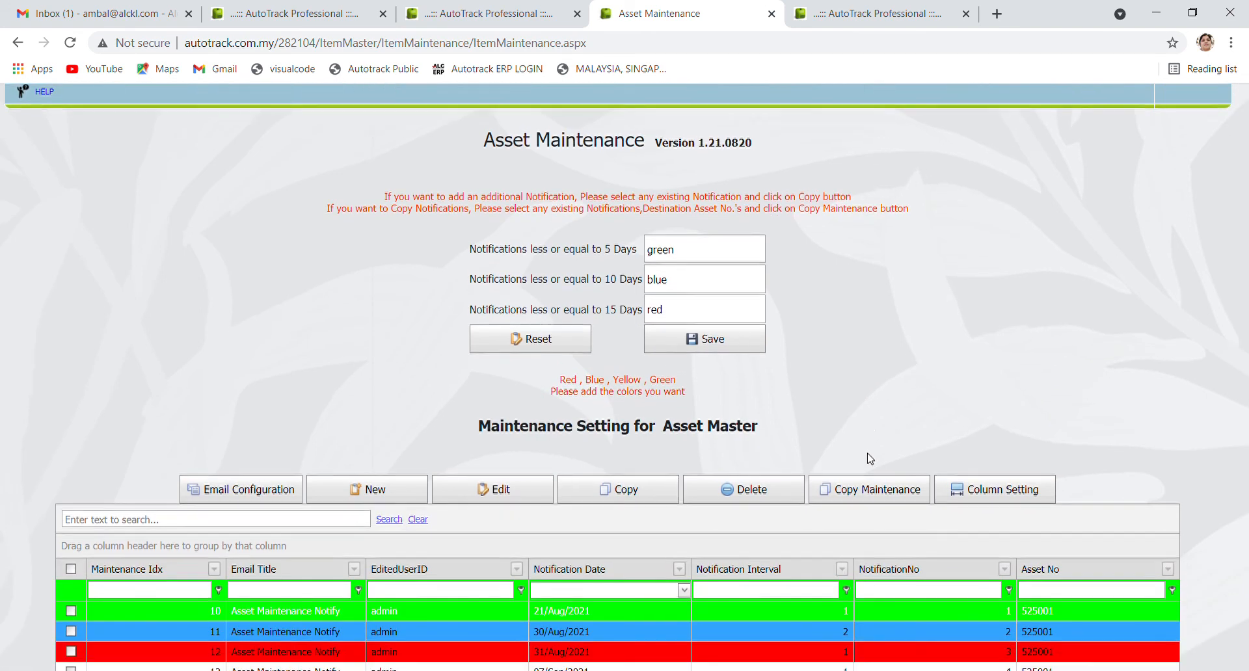
pyautogui.scroll(-2, 870, 459)
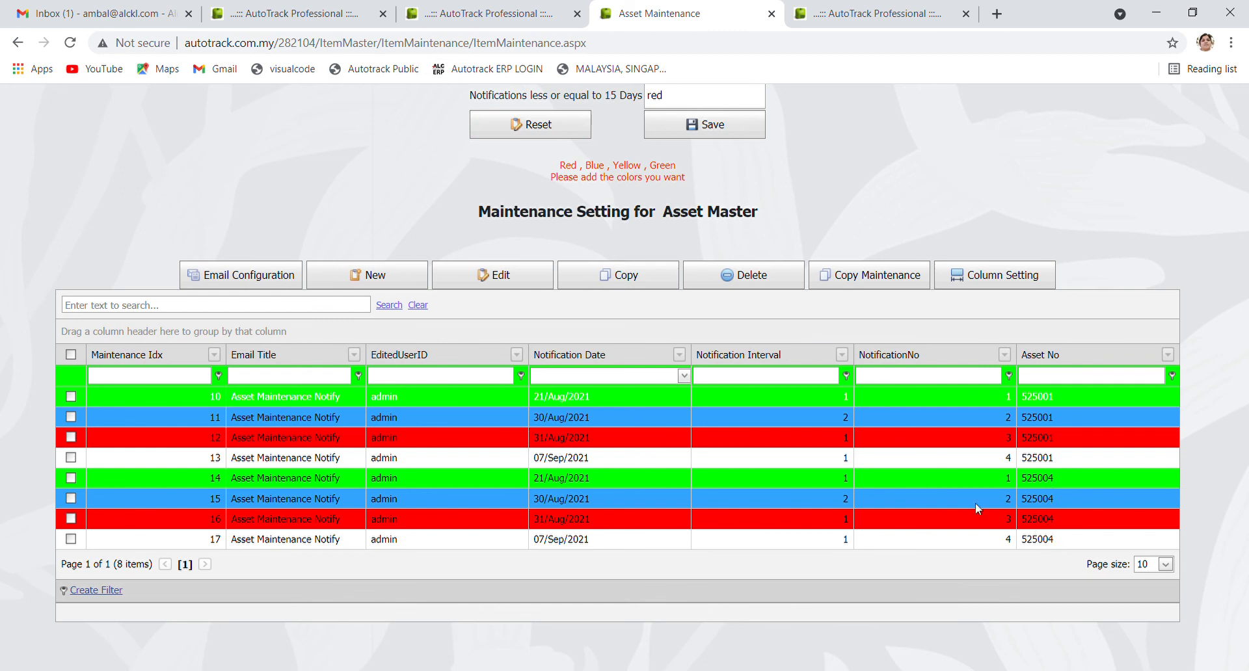
pyautogui.scroll(5, 752, 443)
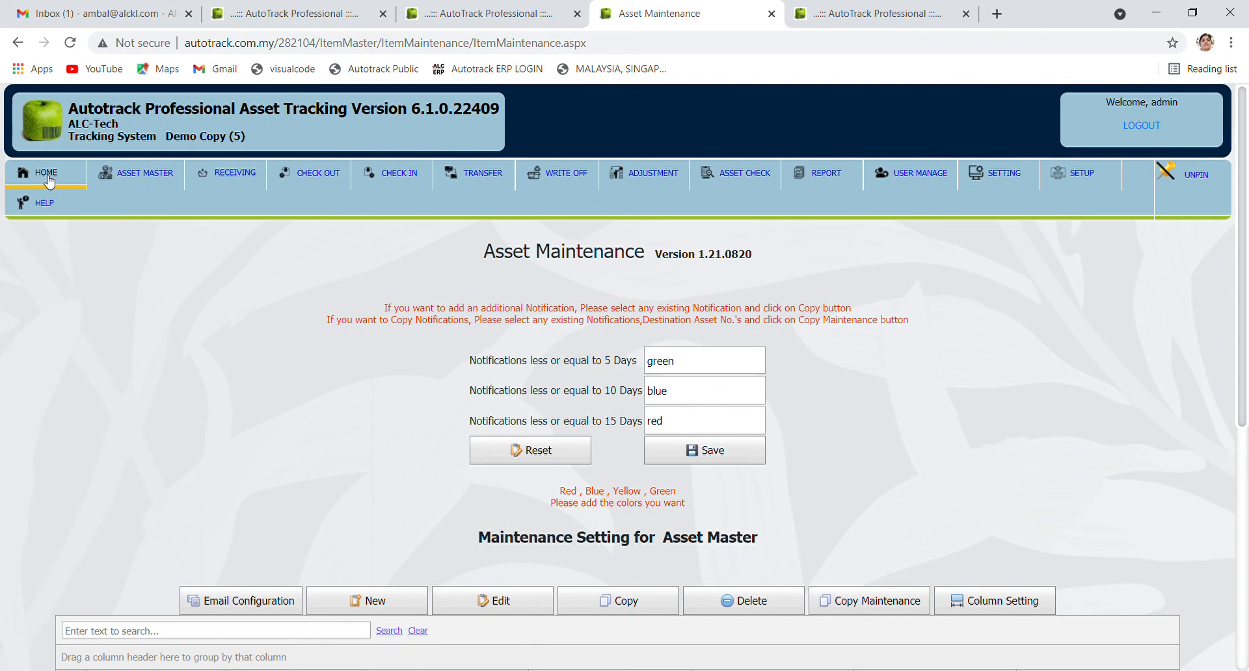
# Read the Asset Maintenance Notify 525001 email in Gmail, then return to the Asset Master tab
pyautogui.click(48, 177)
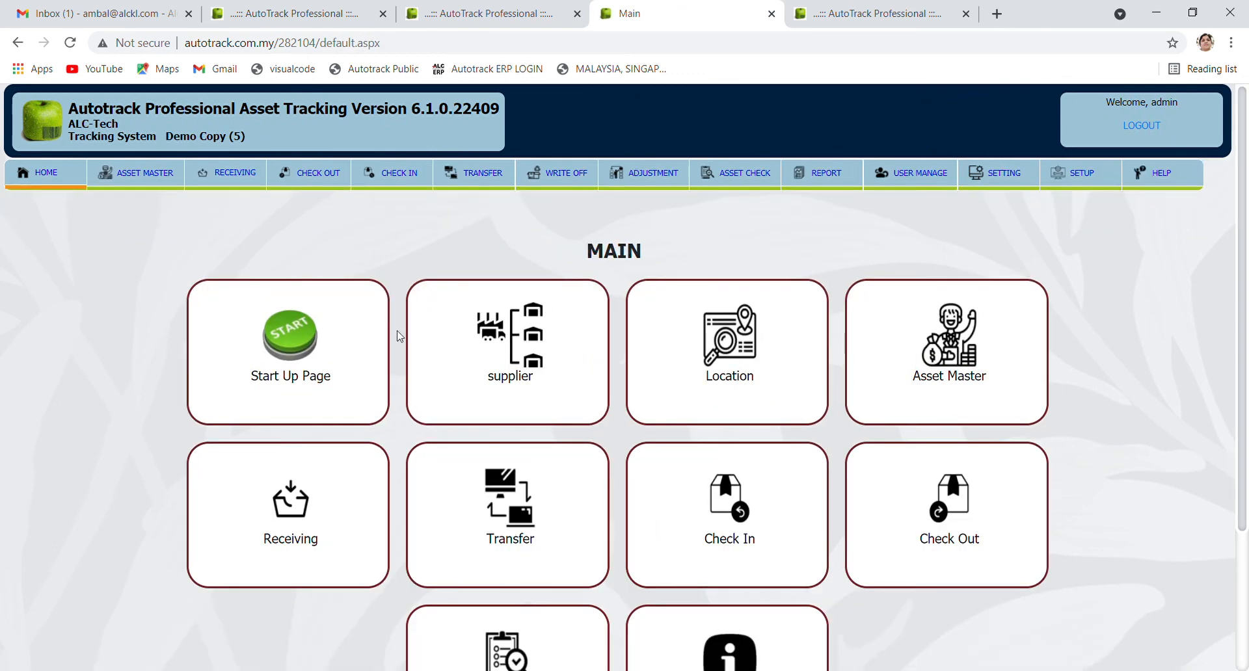
pyautogui.click(101, 19)
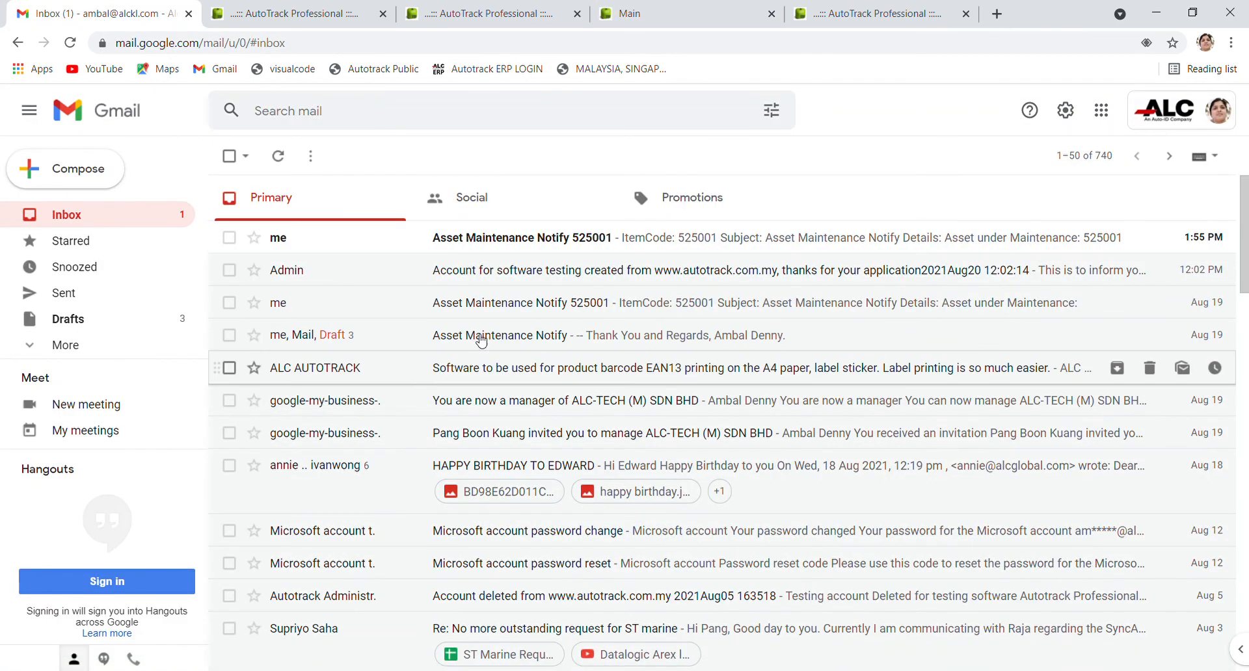
pyautogui.click(498, 237)
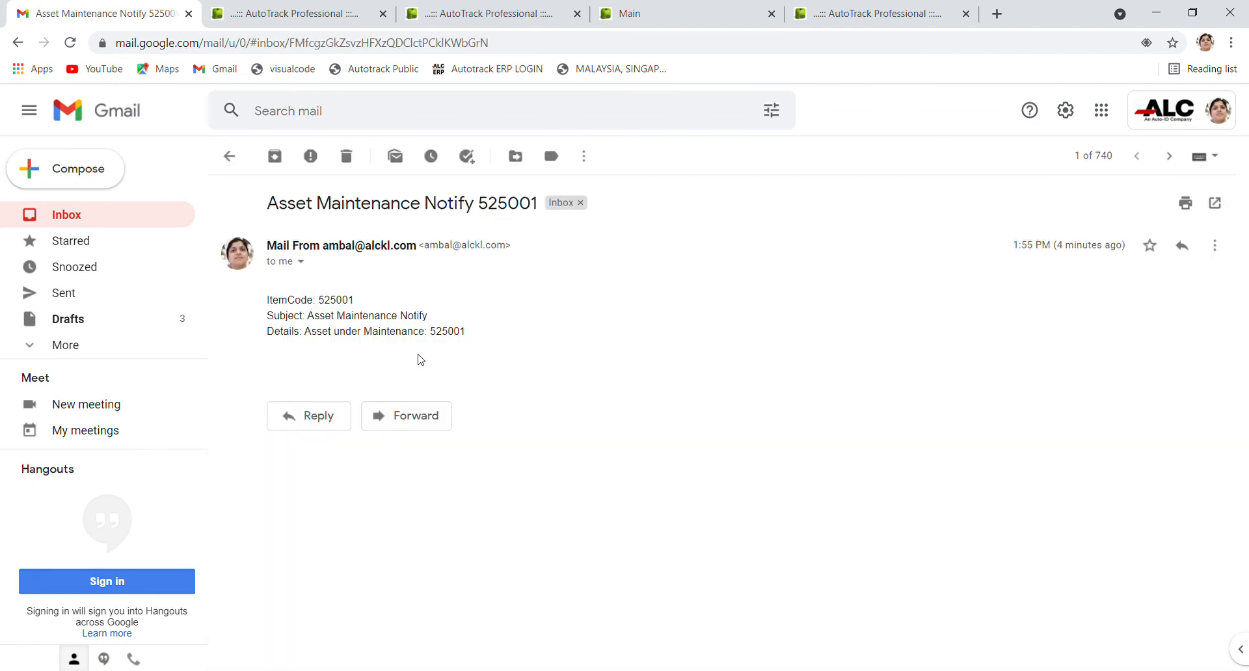
pyautogui.click(673, 21)
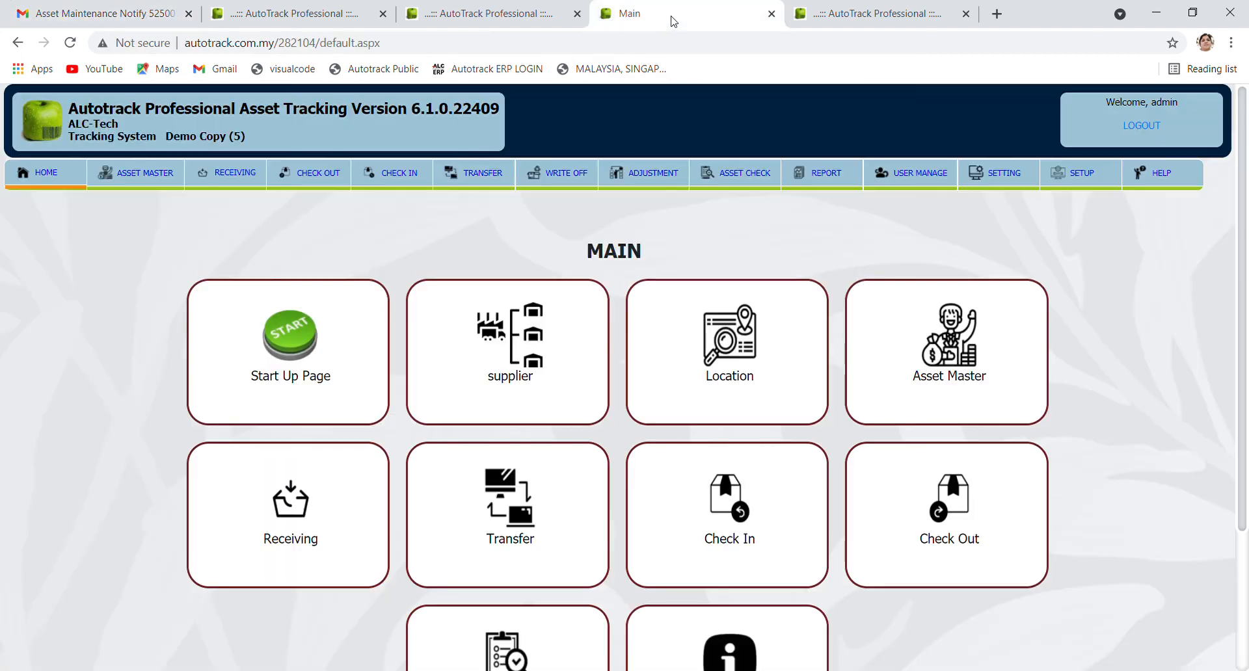
pyautogui.click(865, 14)
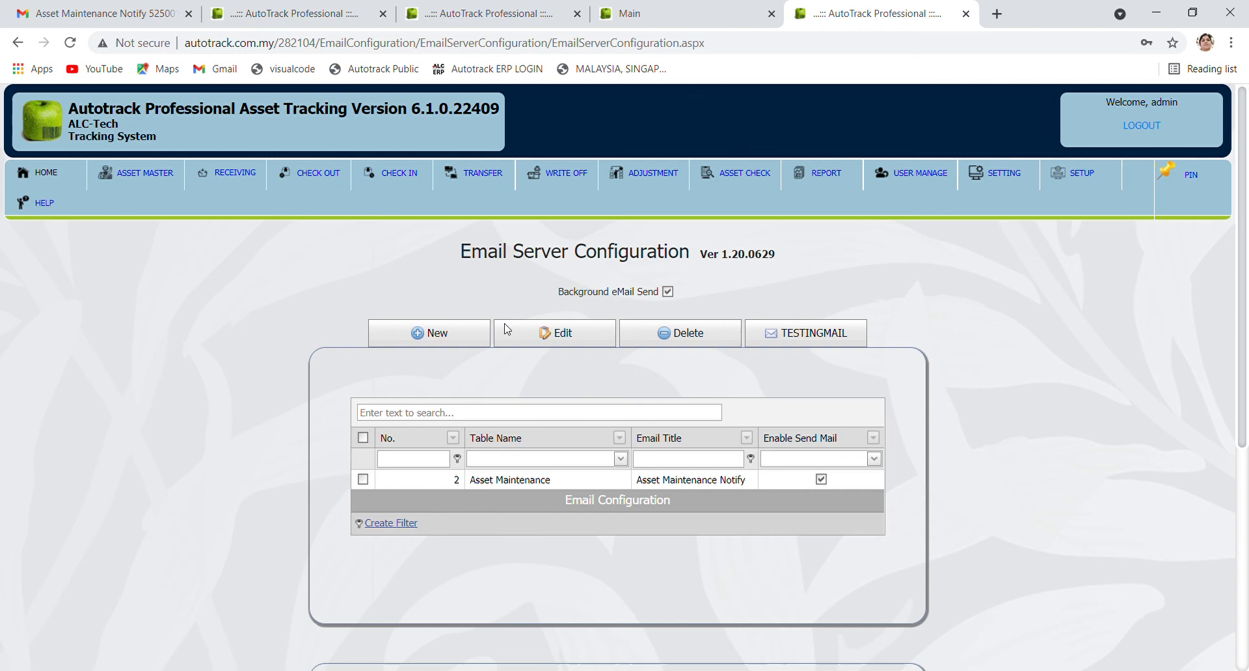
pyautogui.click(478, 14)
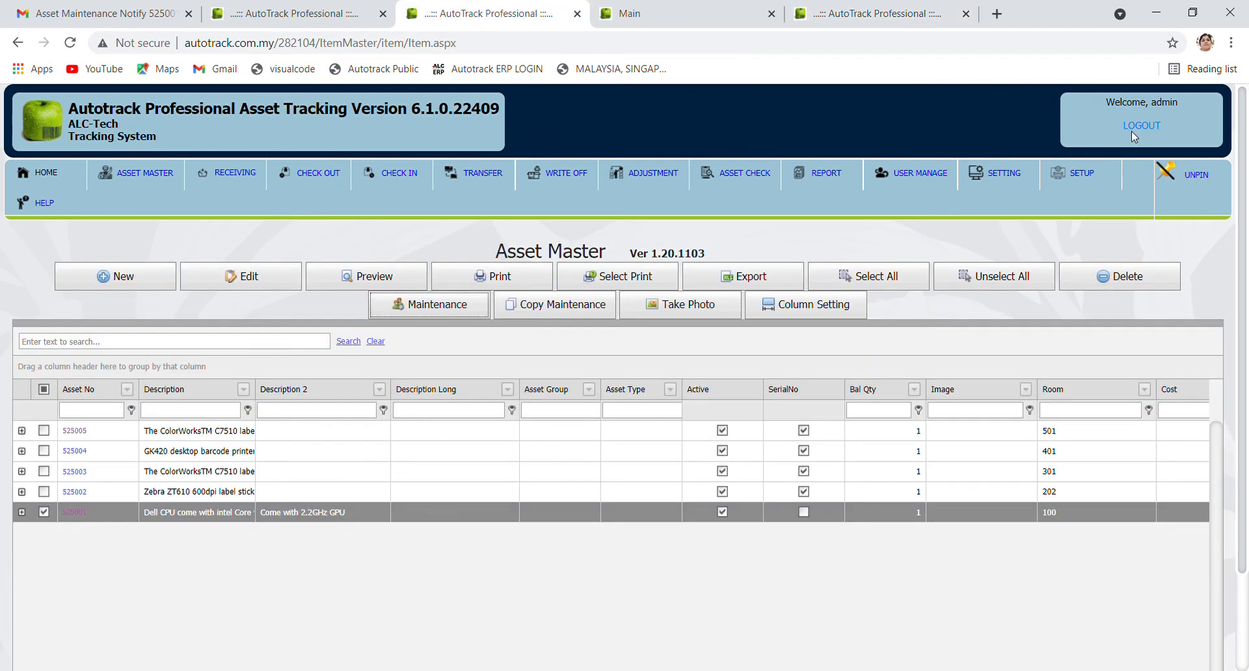